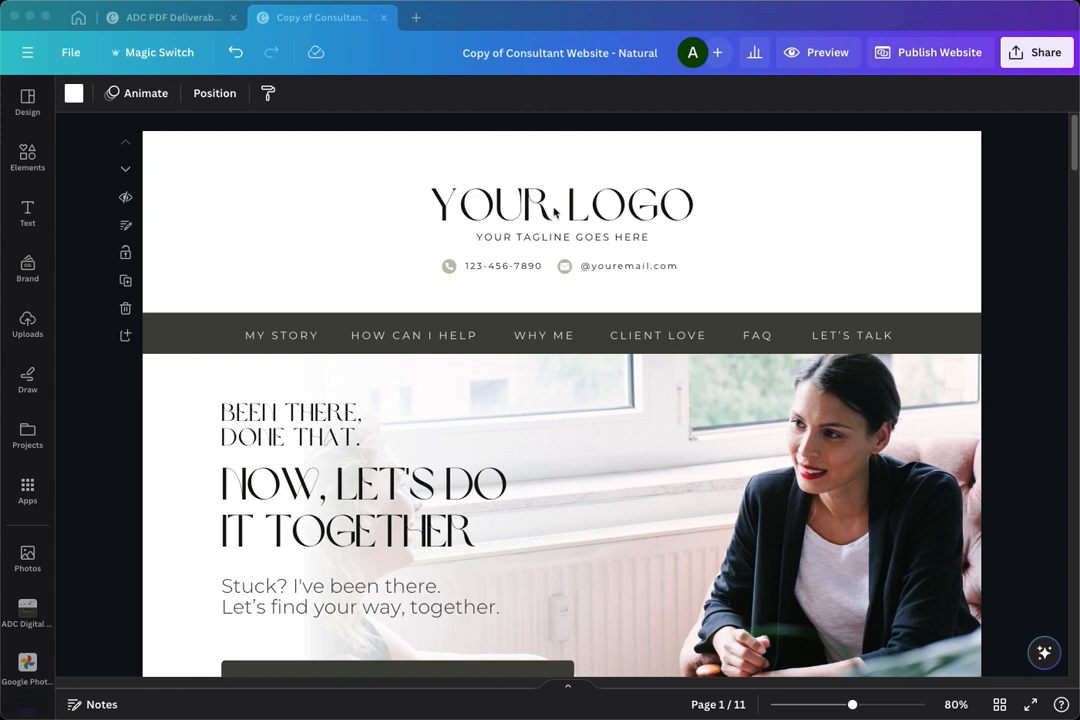
- Replace the YOUR LOGO placeholder text in the page header with MY BUSINESS
click(467, 217)
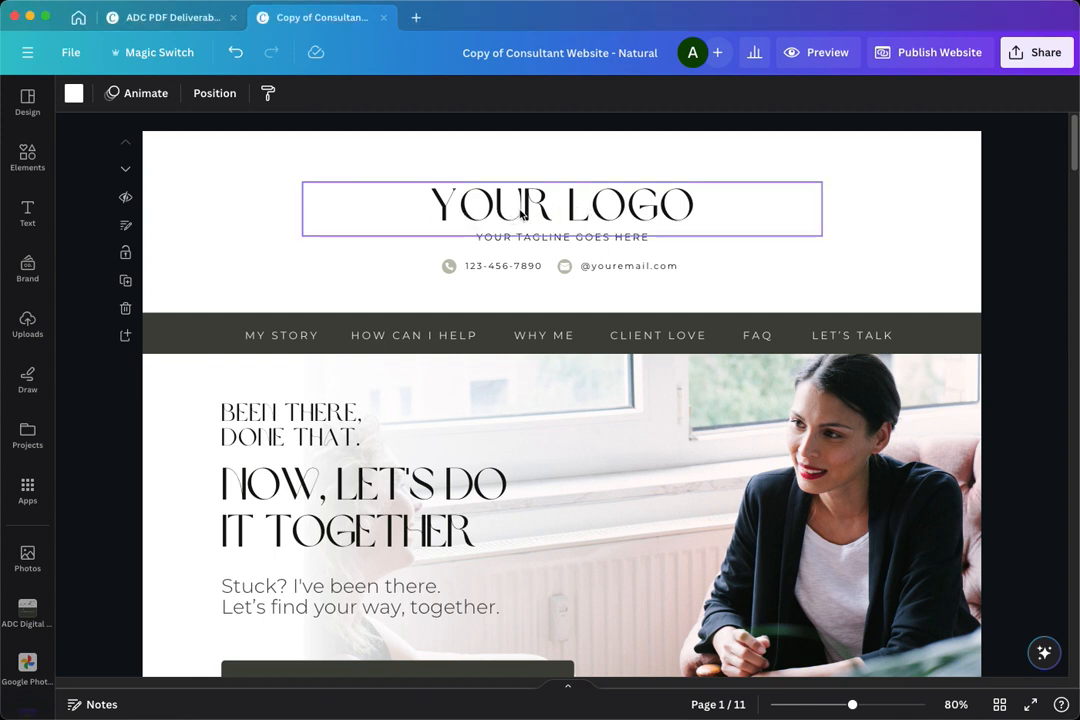
click(534, 209)
click(534, 209)
triple_click(564, 210)
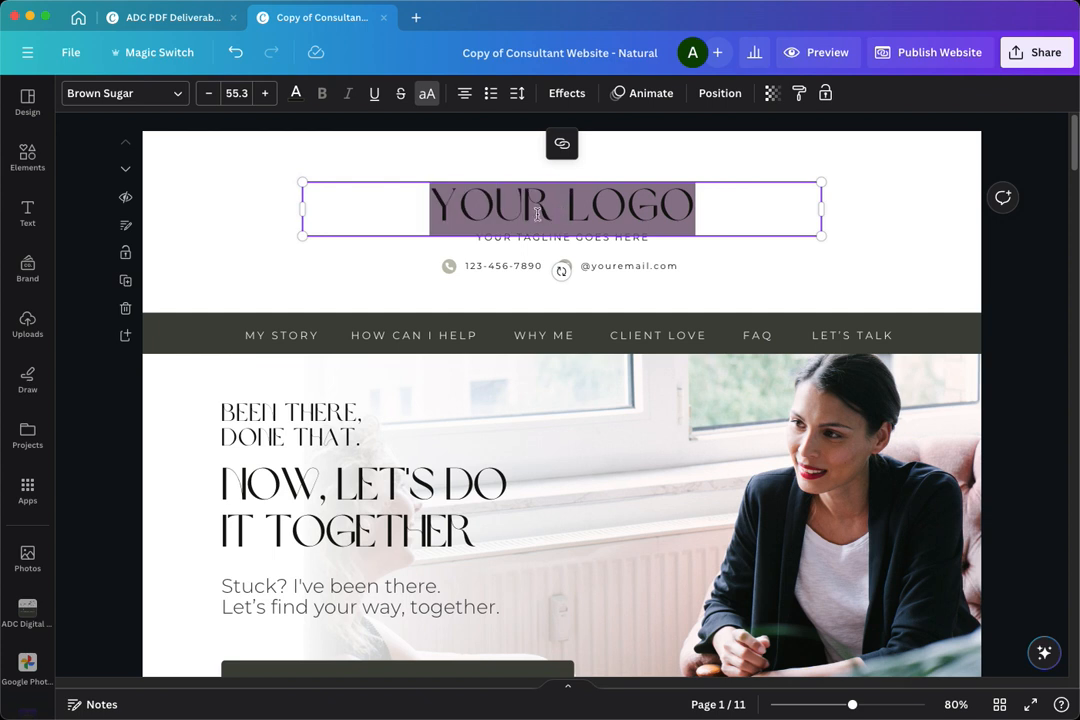
text(M)
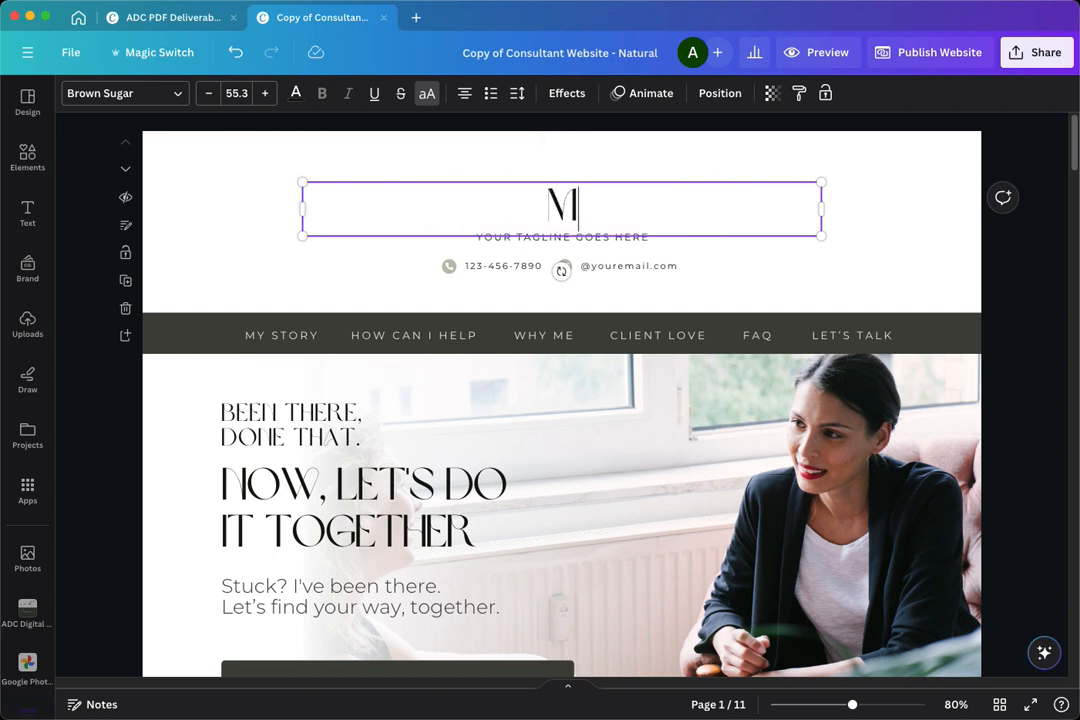
text(Y BUSINESS)
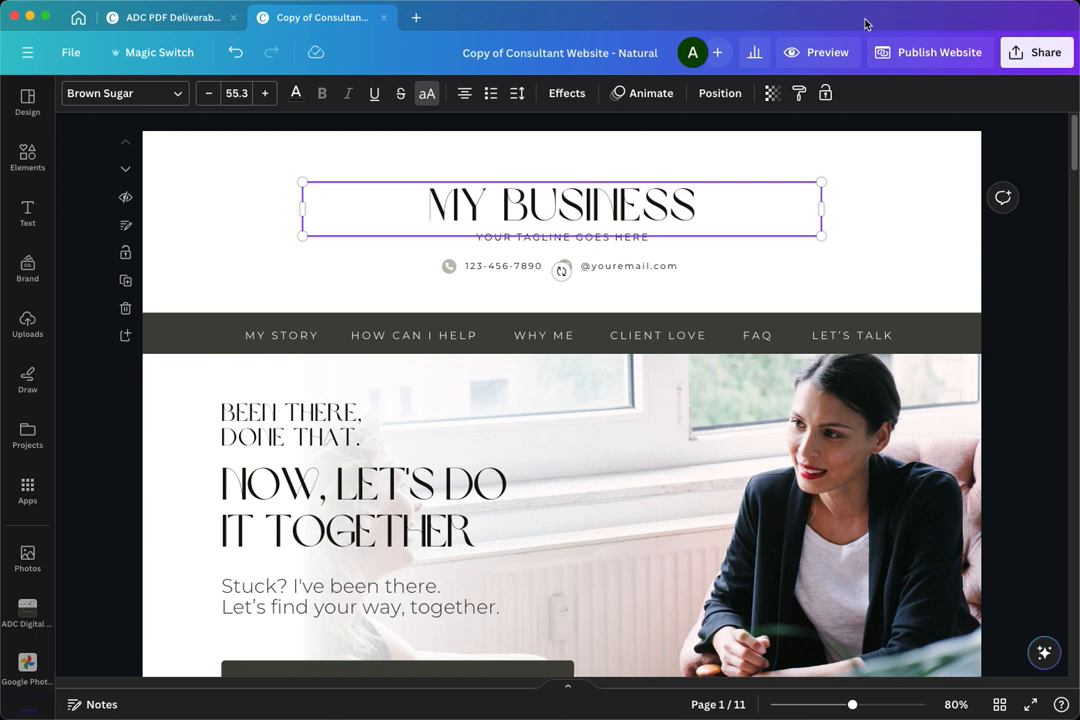
click(783, 284)
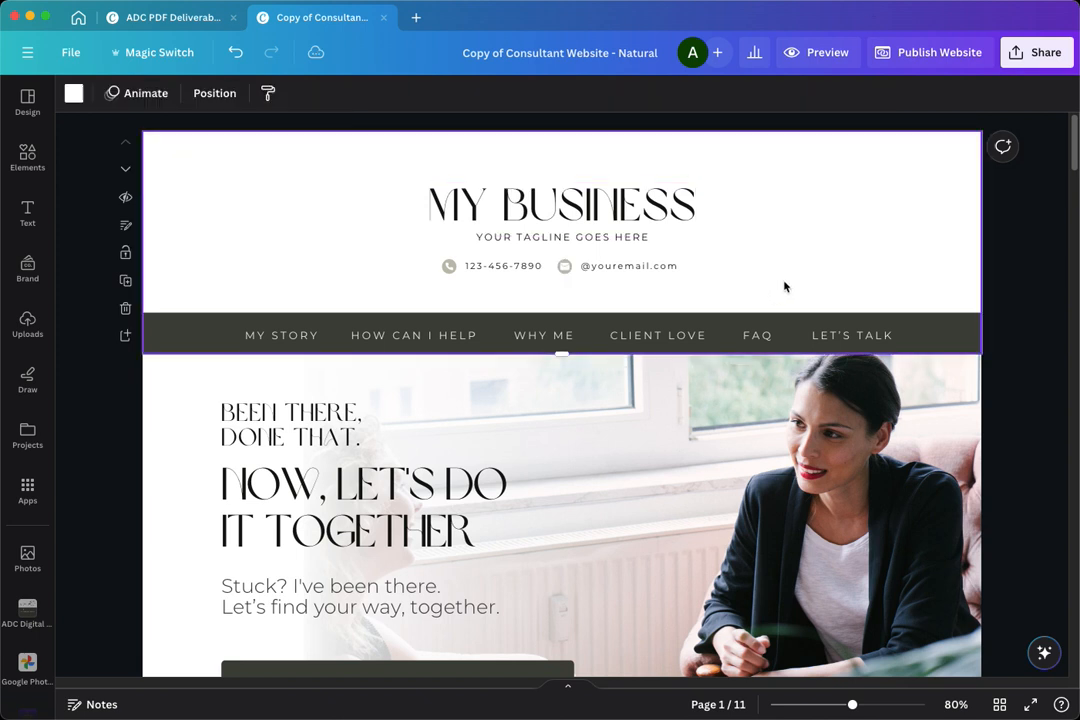
- Open the font choices for the MY BUSINESS title, clear the old font search, and examine the uploaded and brand fonts
click(677, 230)
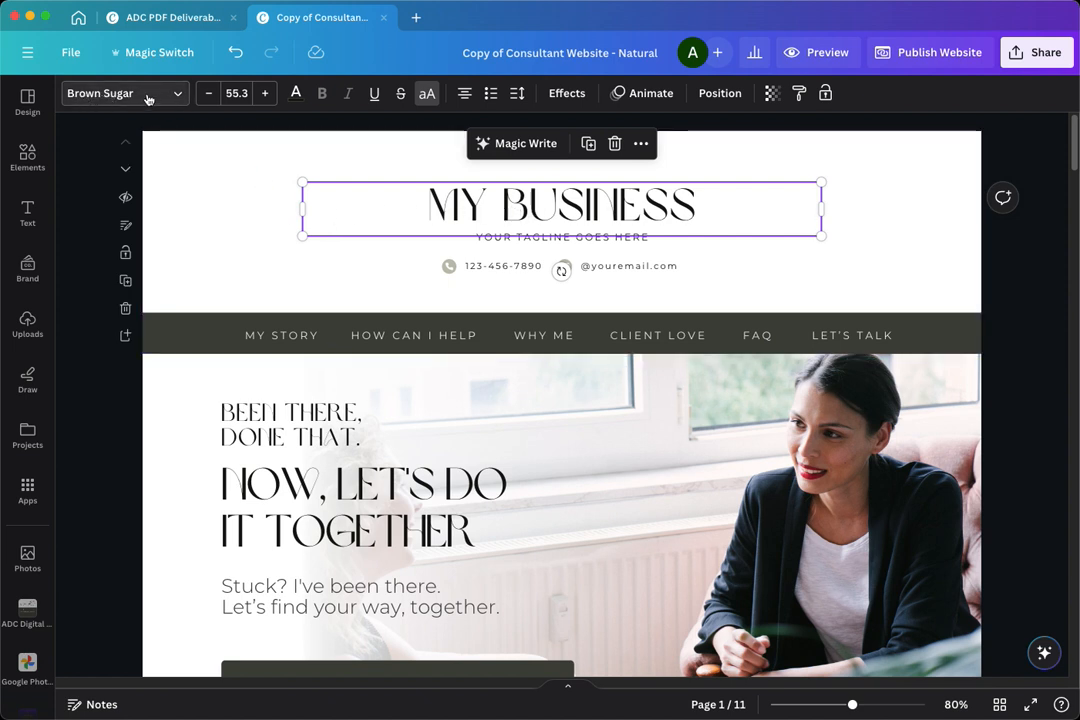
click(181, 96)
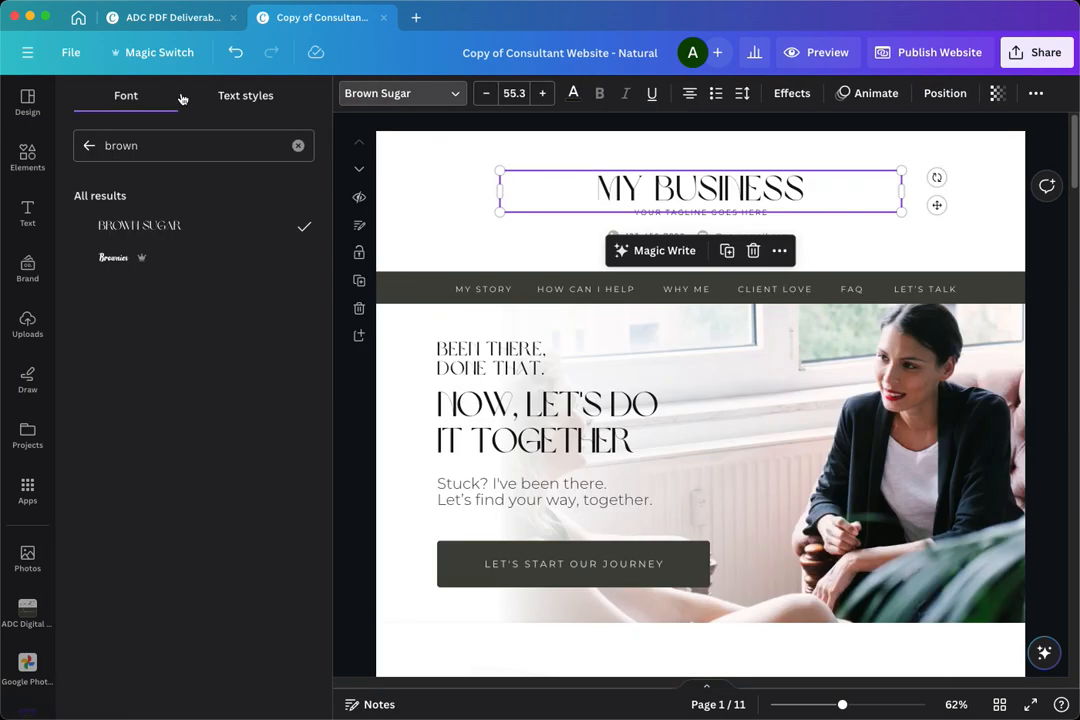
click(297, 145)
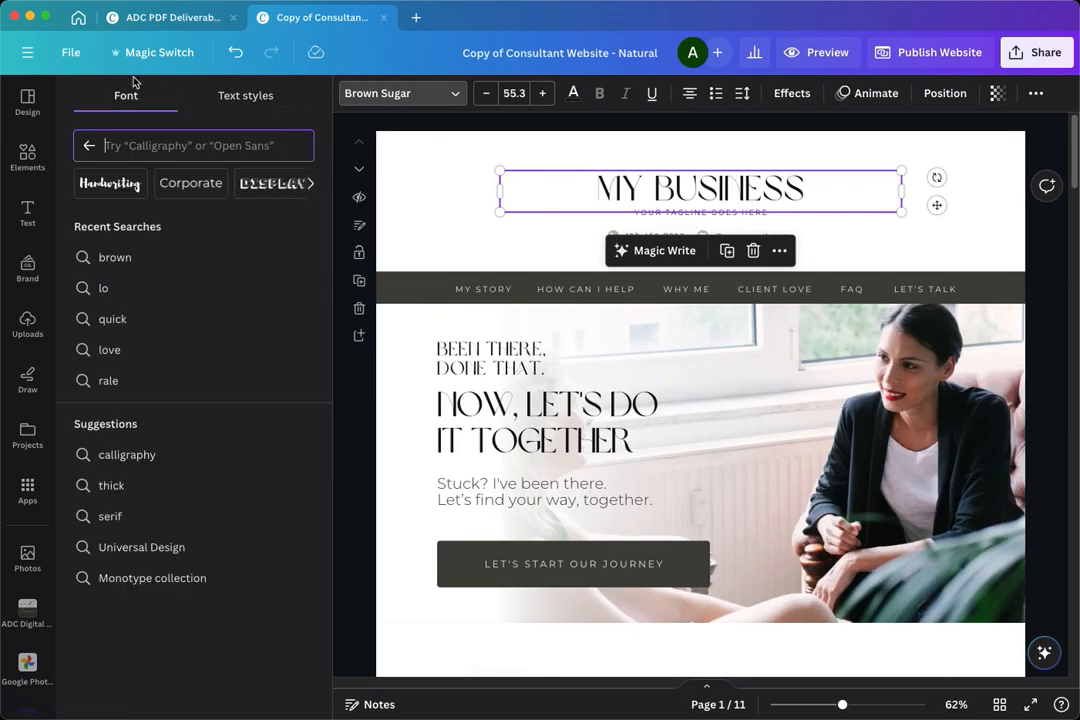
click(89, 145)
scroll(155, 215, up, 10)
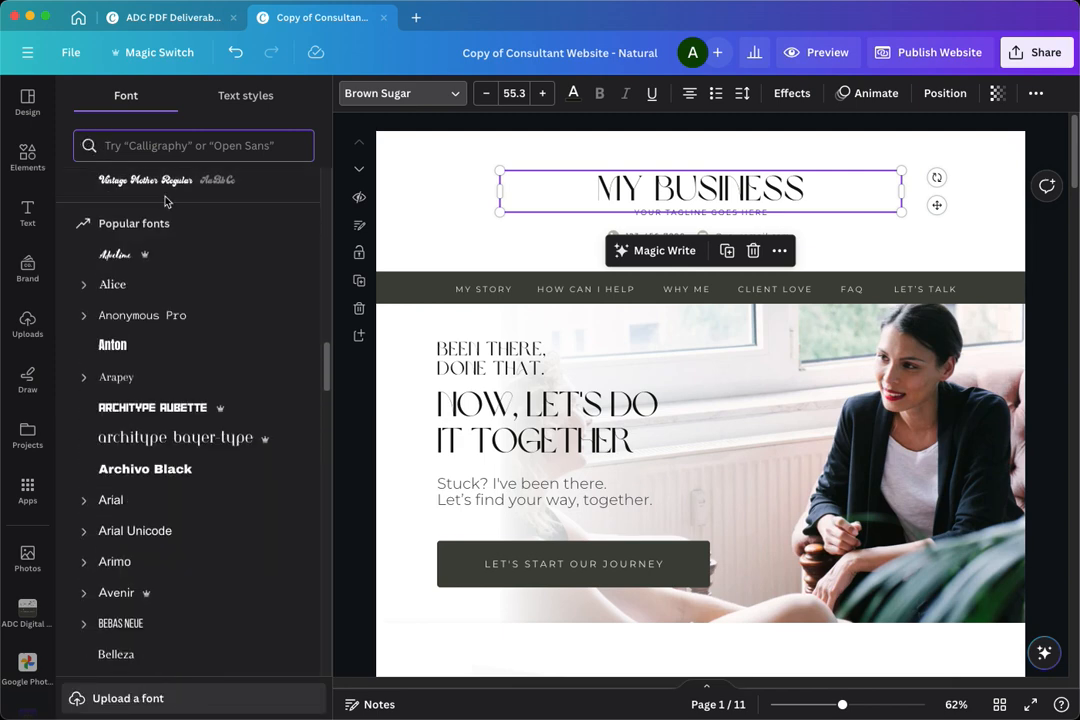
scroll(150, 215, up, 2)
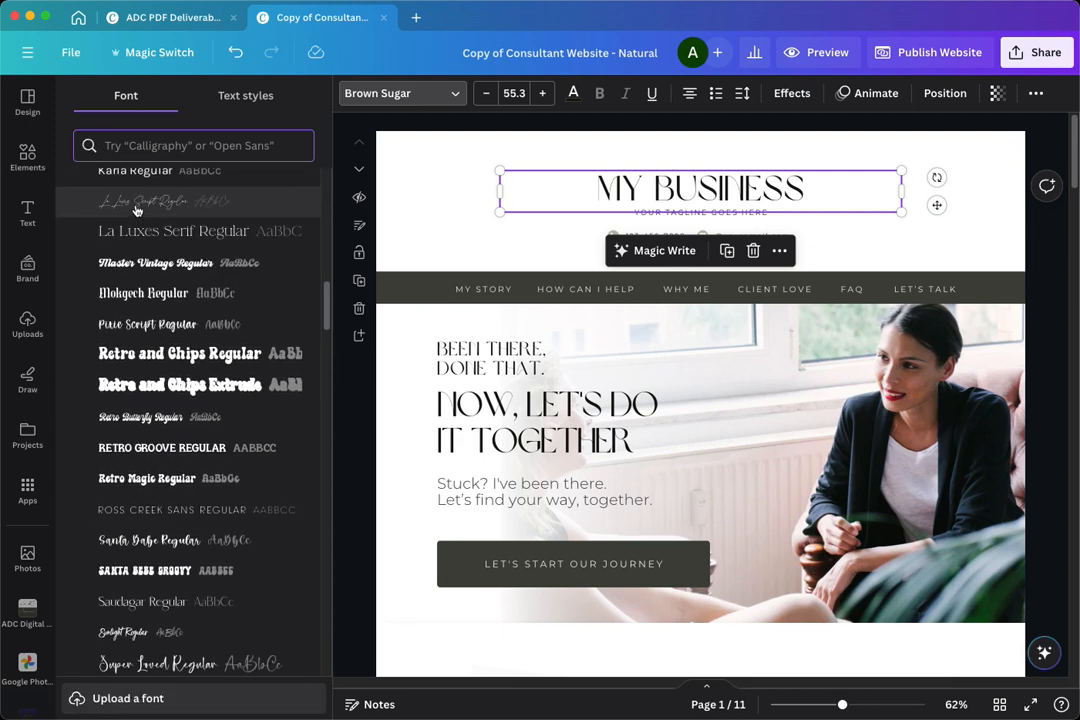
scroll(135, 215, up, 8)
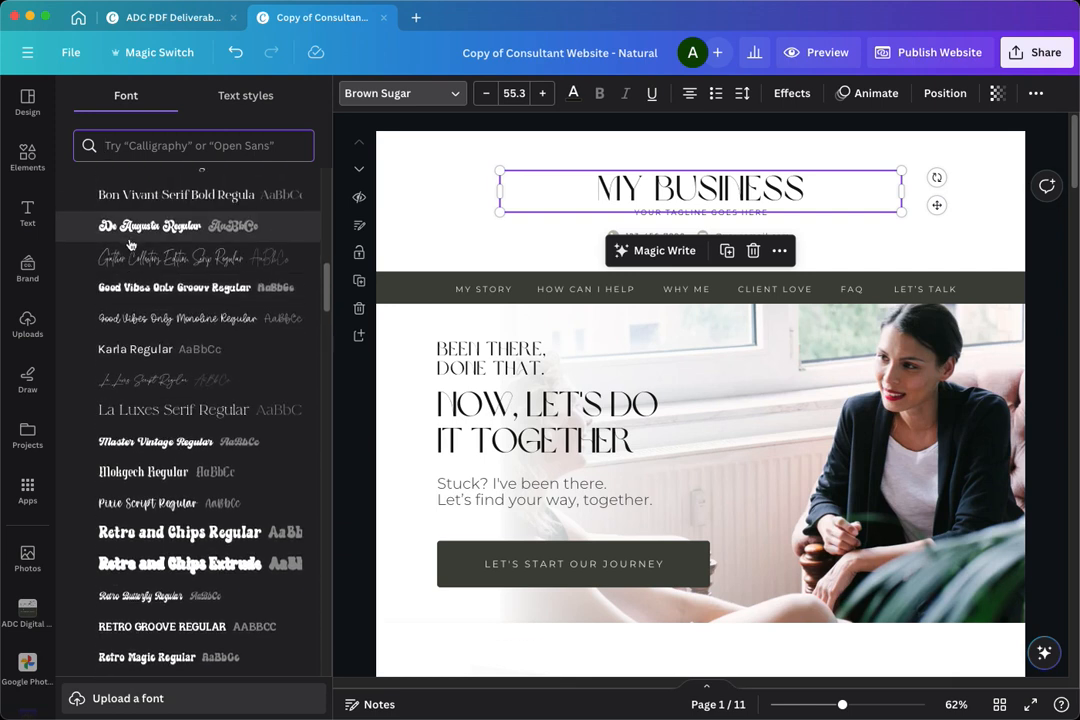
scroll(130, 243, up, 8)
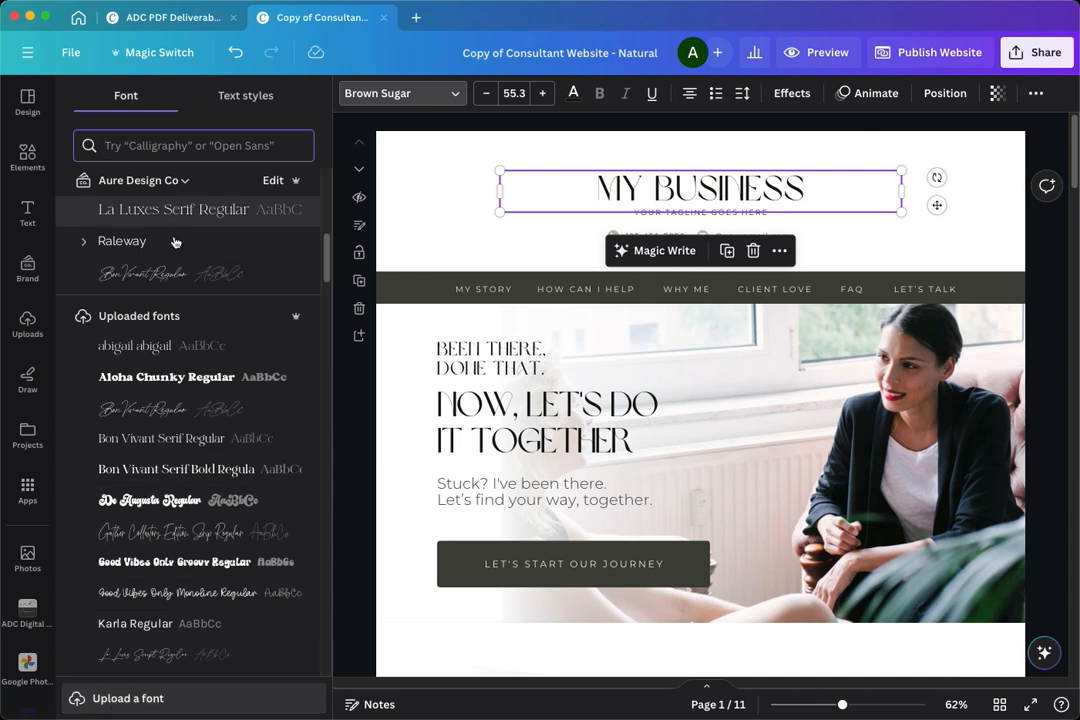
- Look through the popular fonts available for the MY BUSINESS title
scroll(171, 505, down, 1)
scroll(171, 505, down, 10)
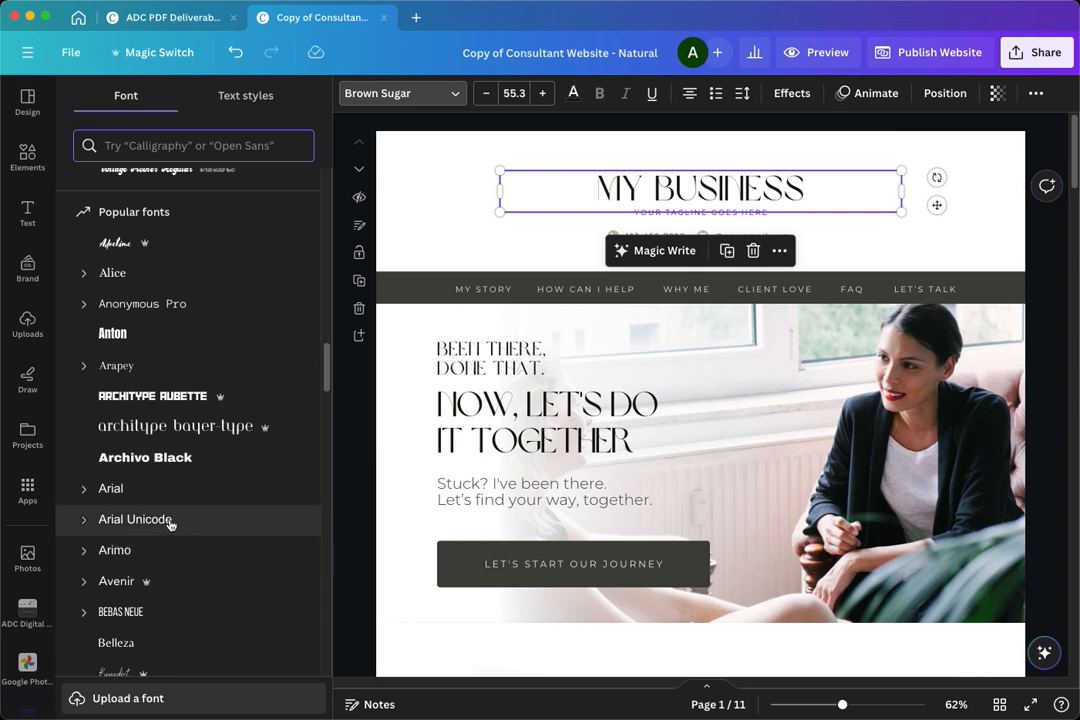
scroll(242, 580, down, 3)
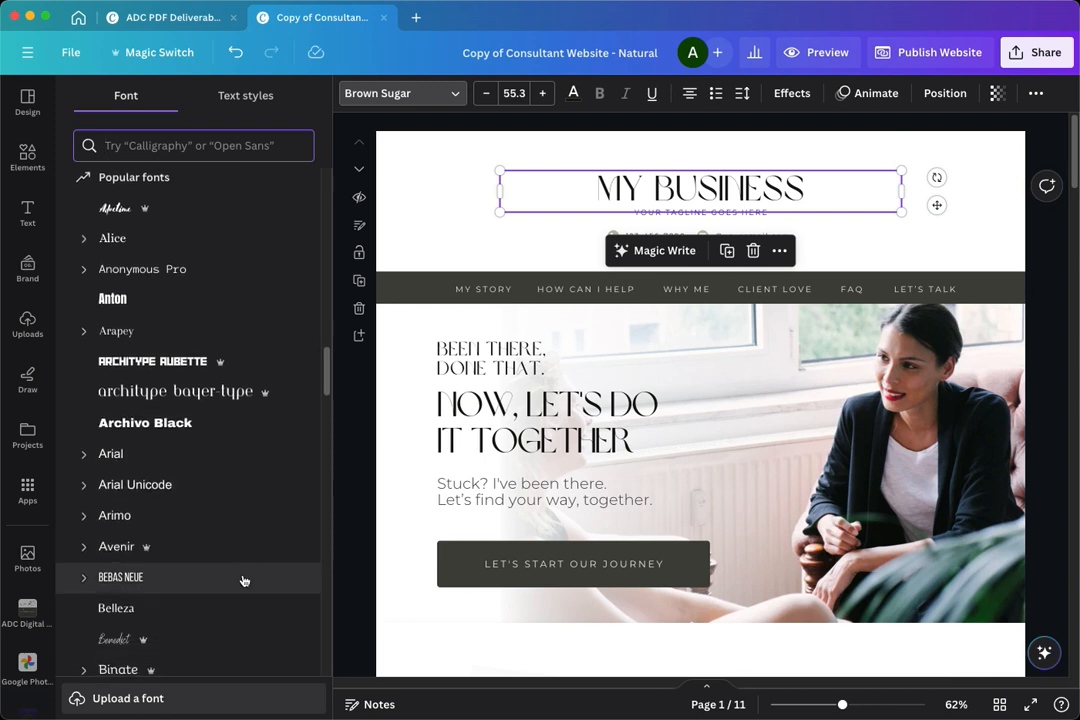
scroll(242, 584, down, 4)
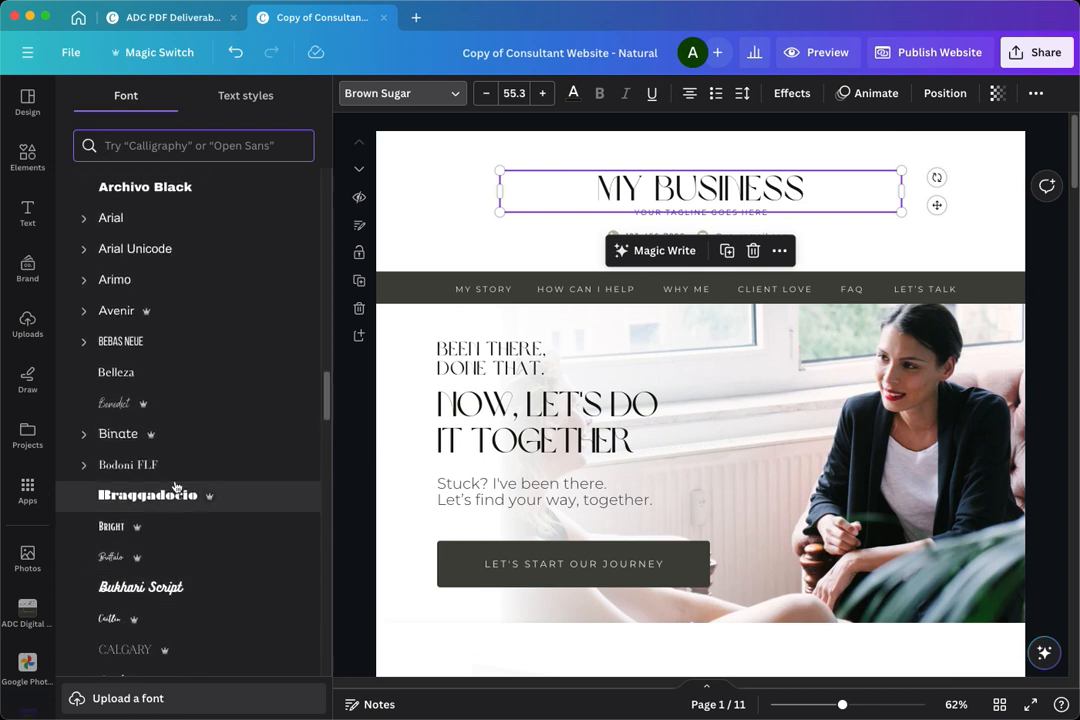
scroll(160, 490, down, 4)
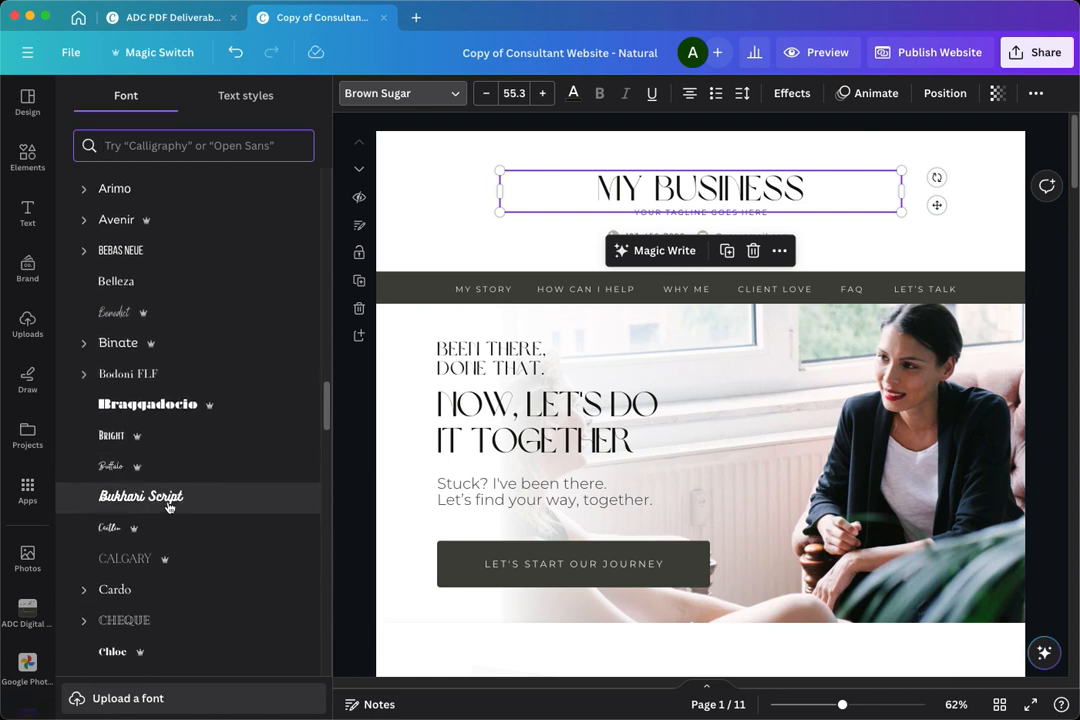
scroll(168, 511, down, 4)
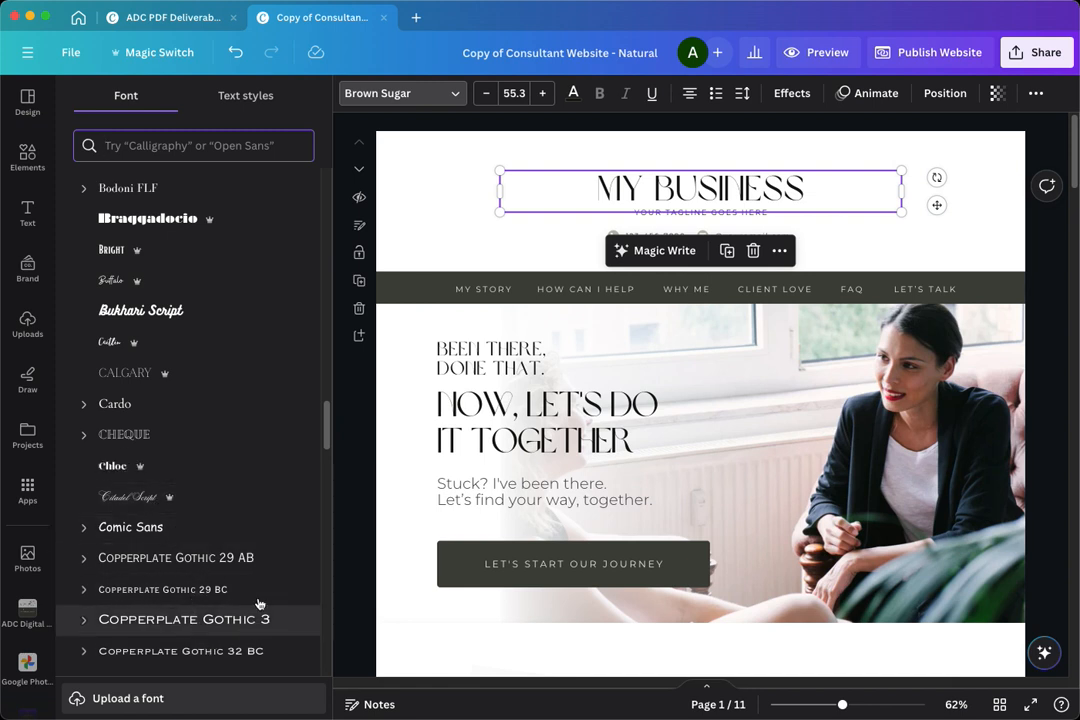
scroll(246, 550, up, 10)
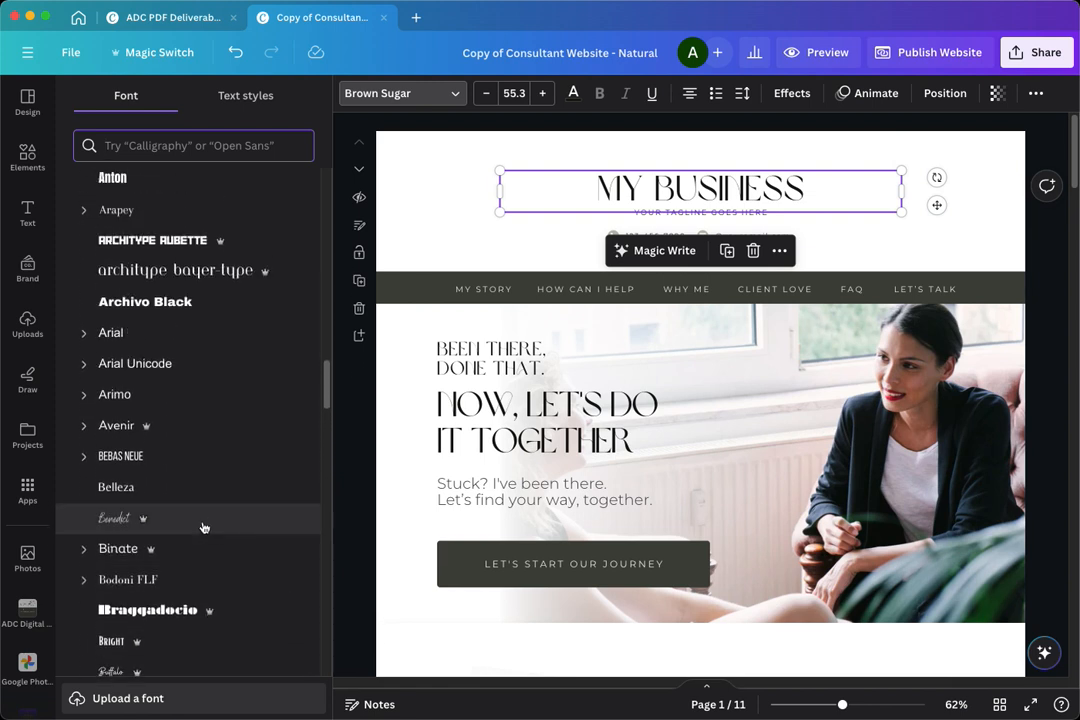
scroll(205, 500, up, 1)
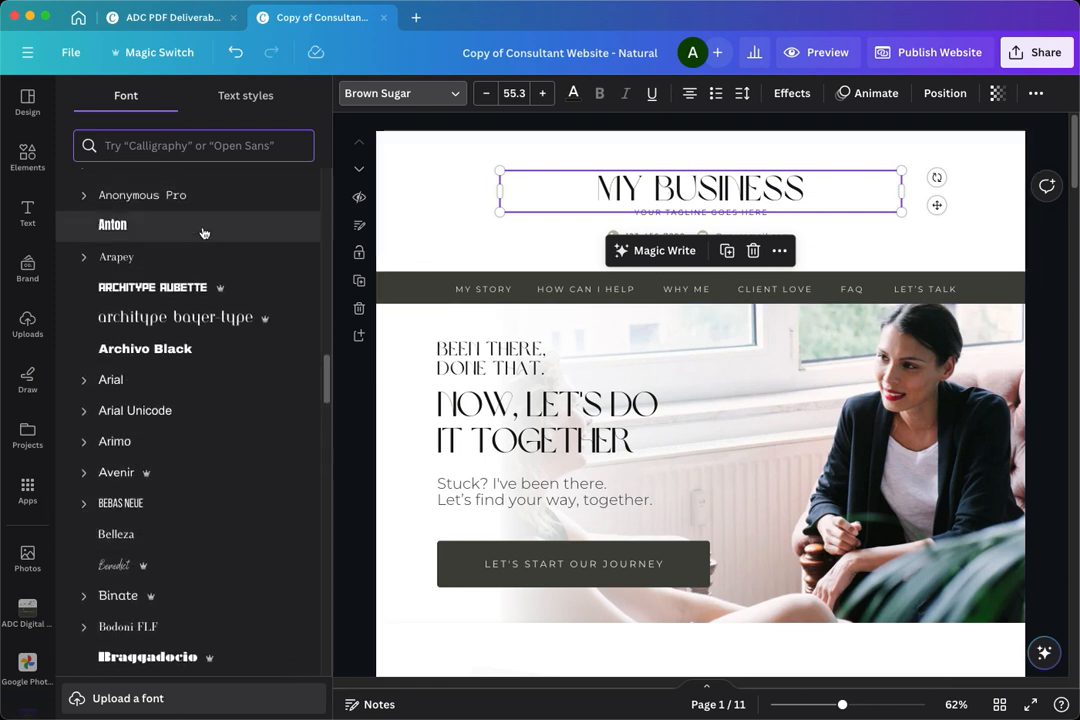
scroll(203, 233, up, 4)
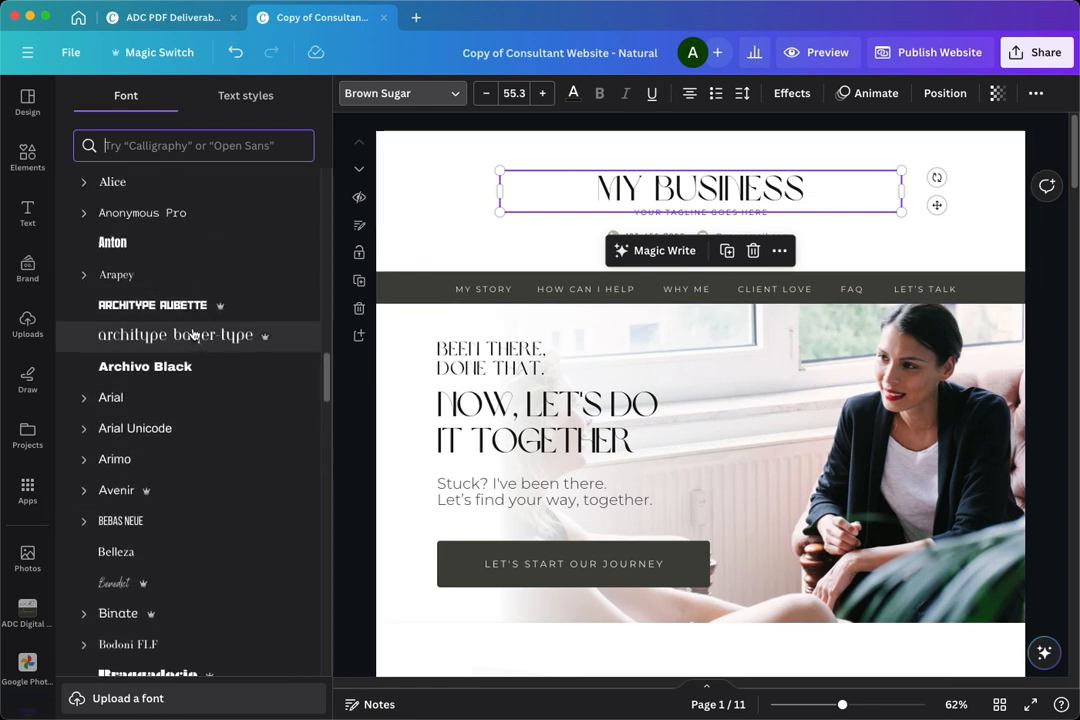
- Find the Lora font, apply it to the MY BUSINESS title, and replace Brown Sugar with it across the whole design
click(203, 146)
text(lora)
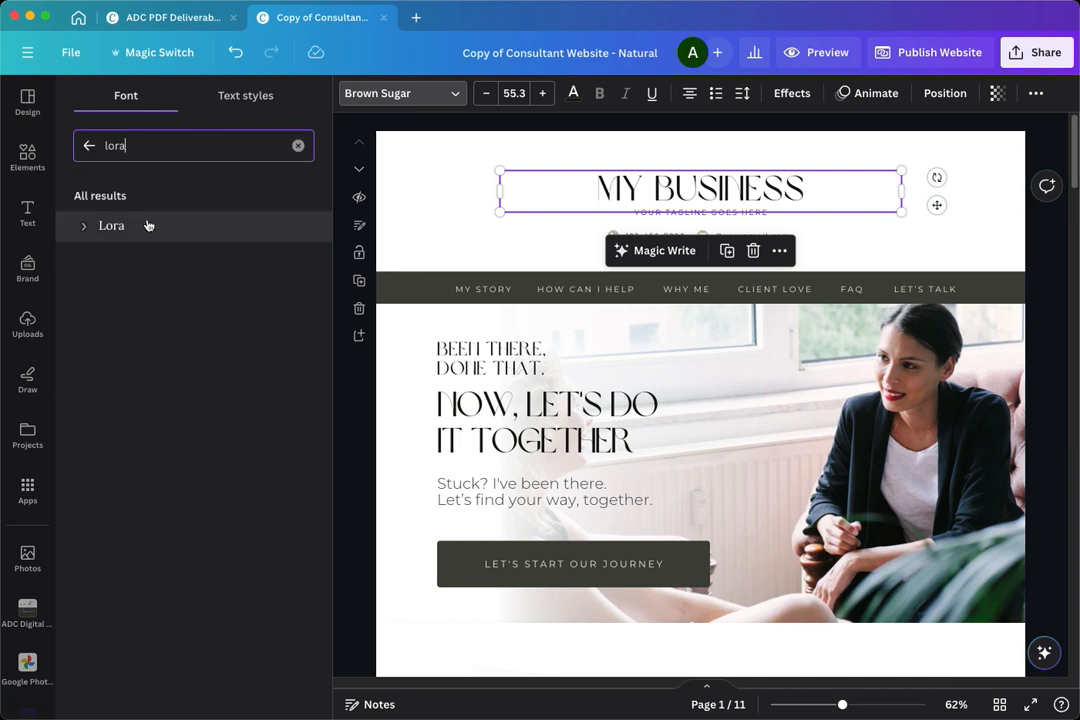
click(143, 228)
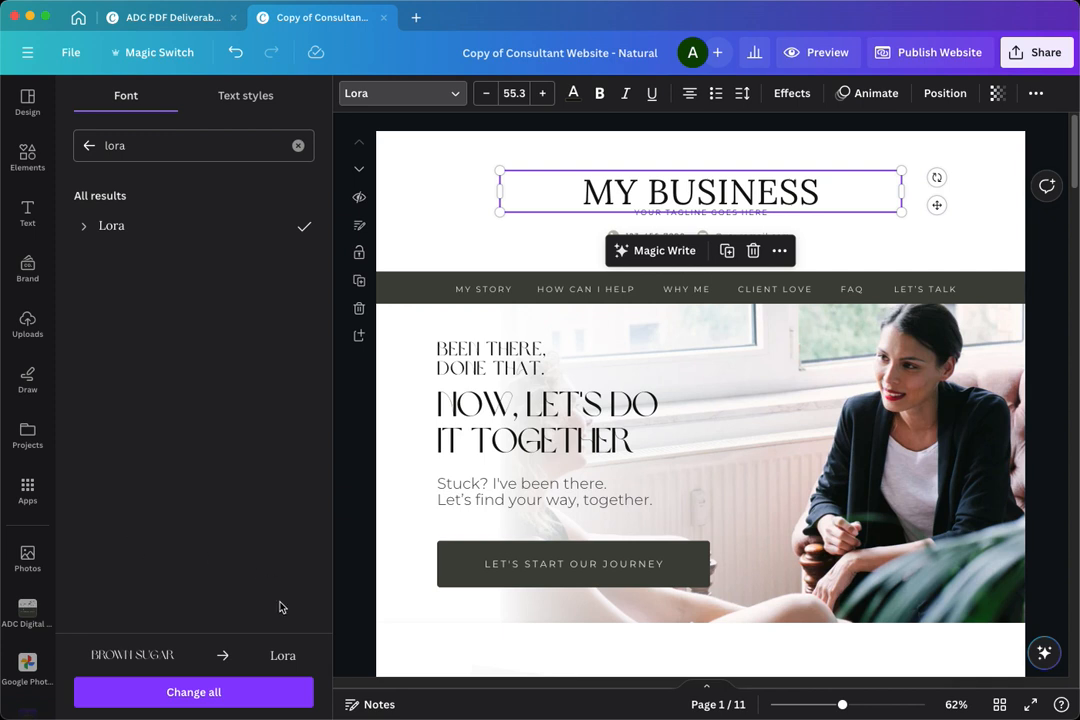
click(184, 697)
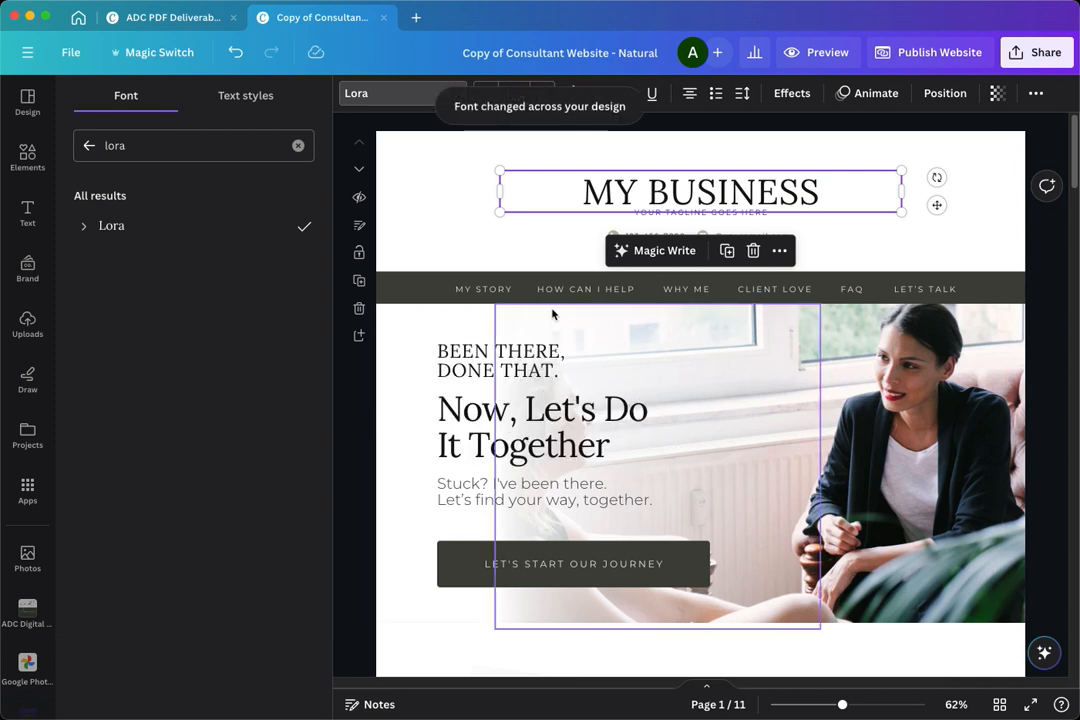
- Review the headings on the website pages, from the header to the Let's Talk section, to check the font change
scroll(455, 390, down, 1)
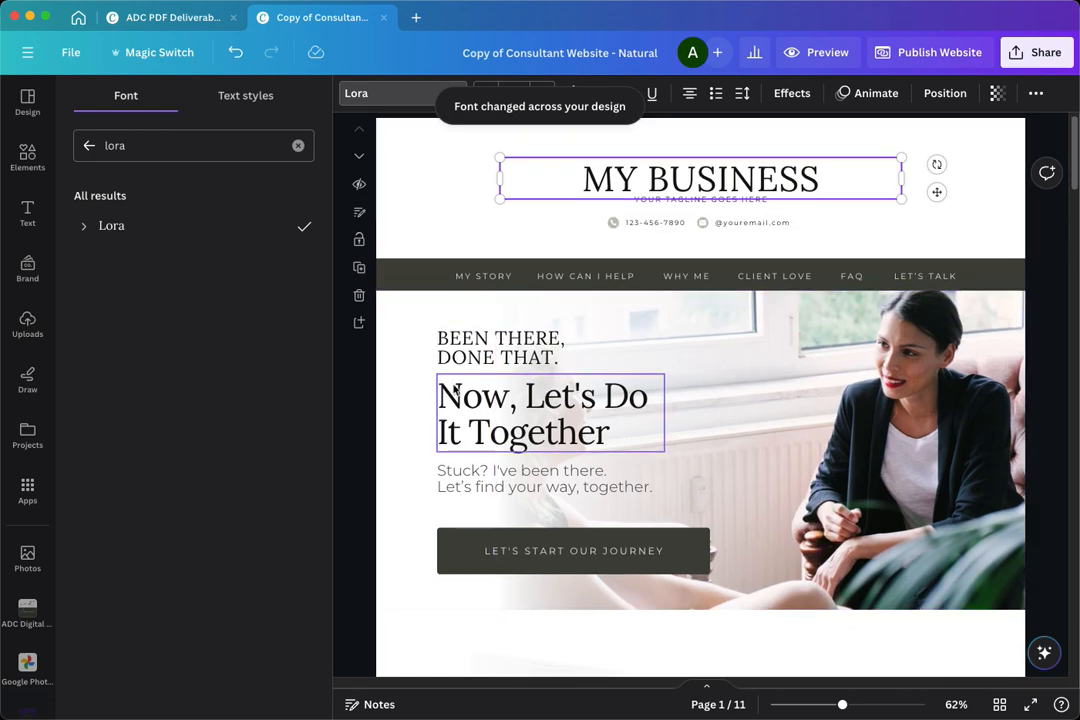
scroll(430, 404, down, 5)
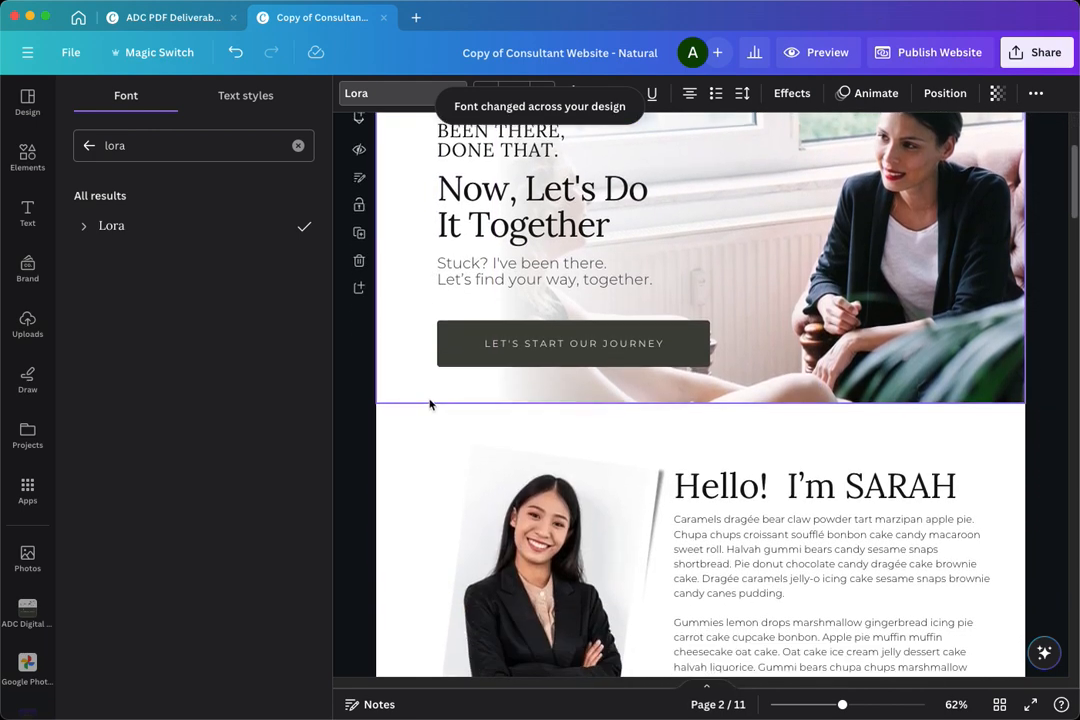
scroll(664, 481, down, 5)
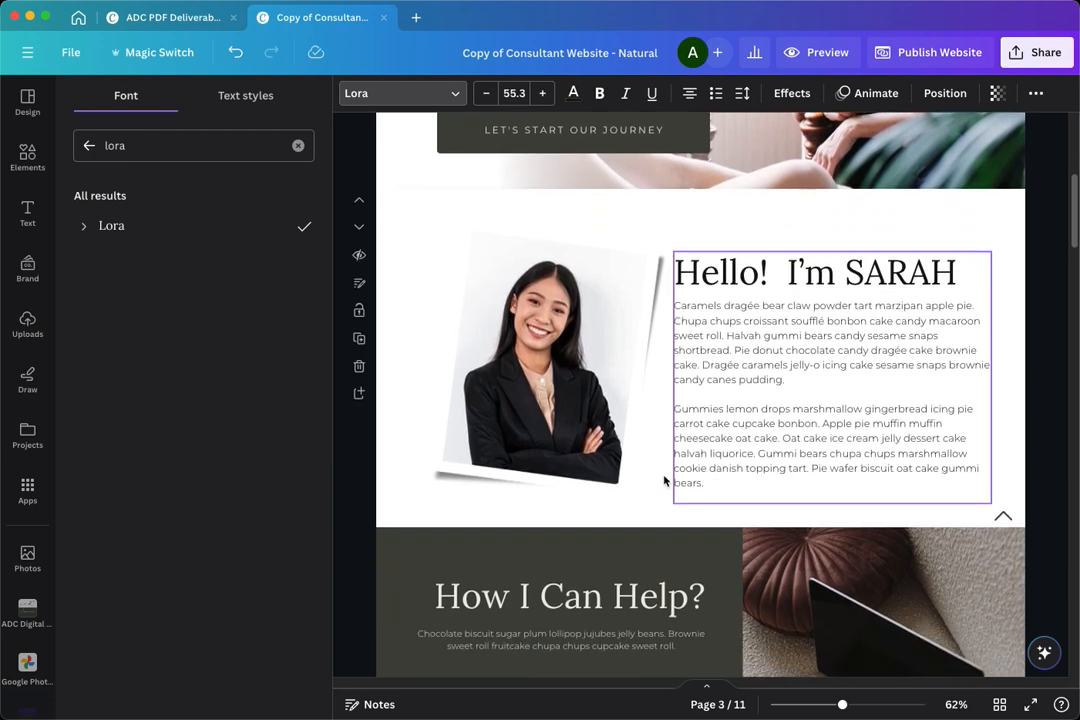
scroll(704, 310, down, 7)
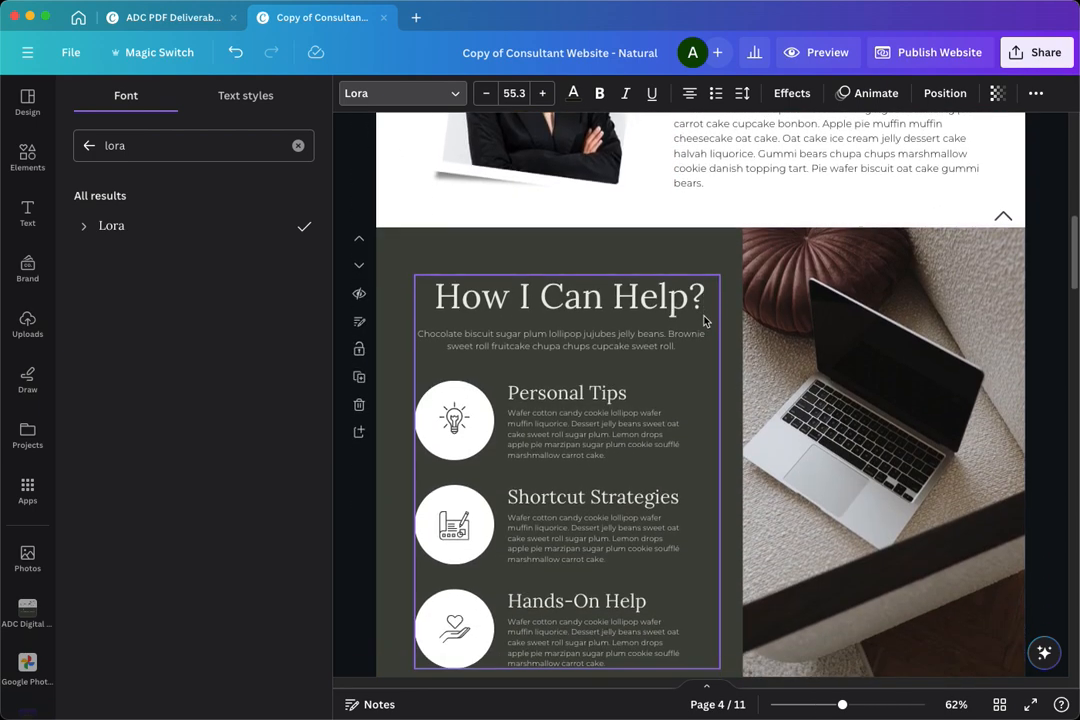
scroll(708, 350, down, 9)
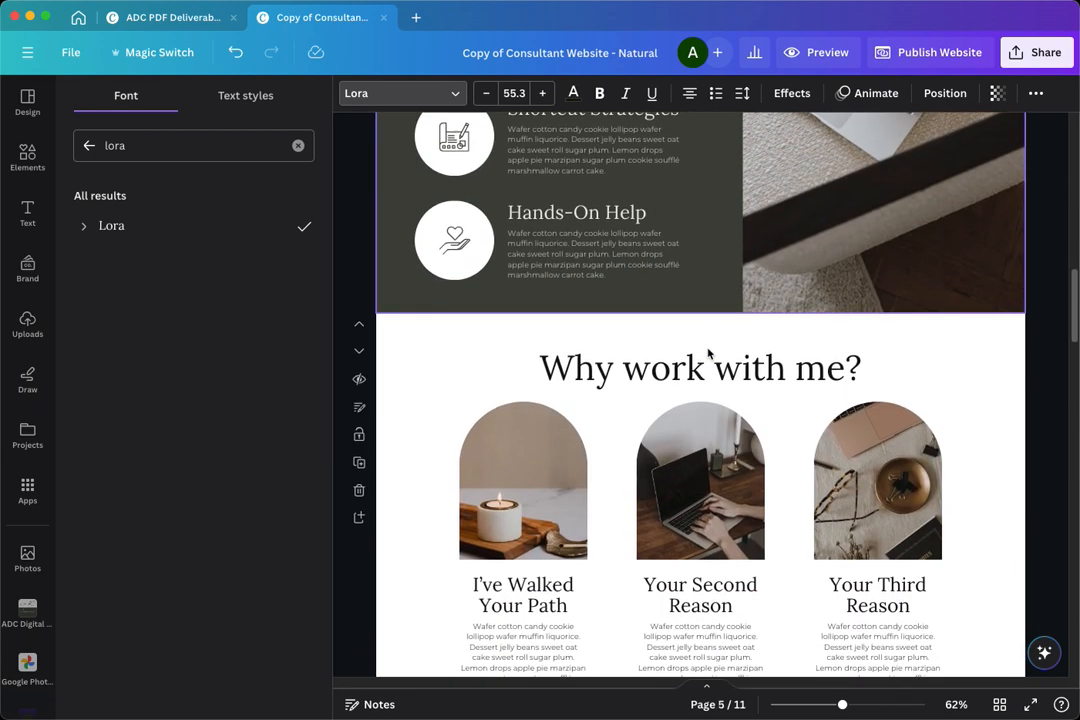
scroll(708, 352, down, 6)
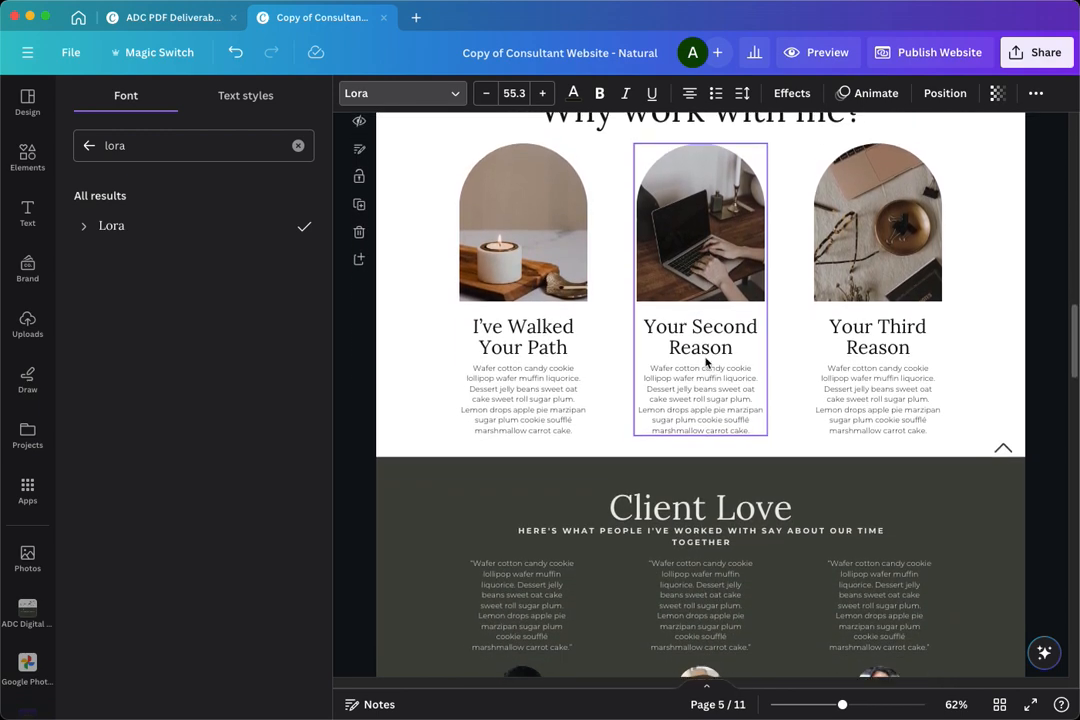
scroll(706, 362, down, 7)
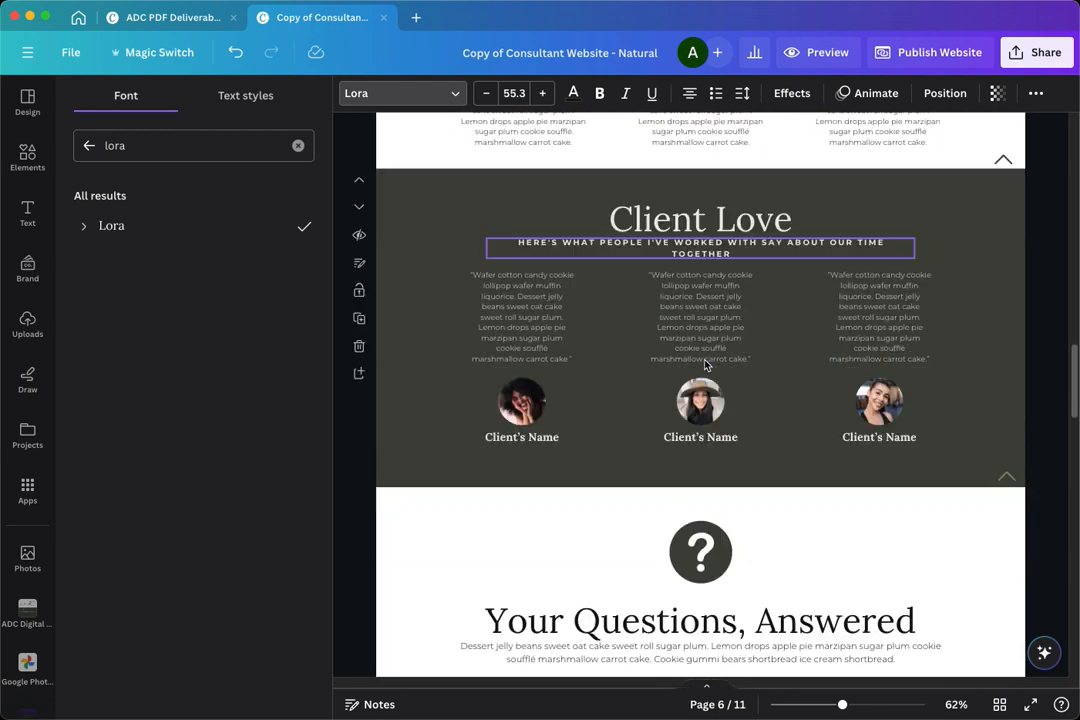
scroll(705, 364, down, 11)
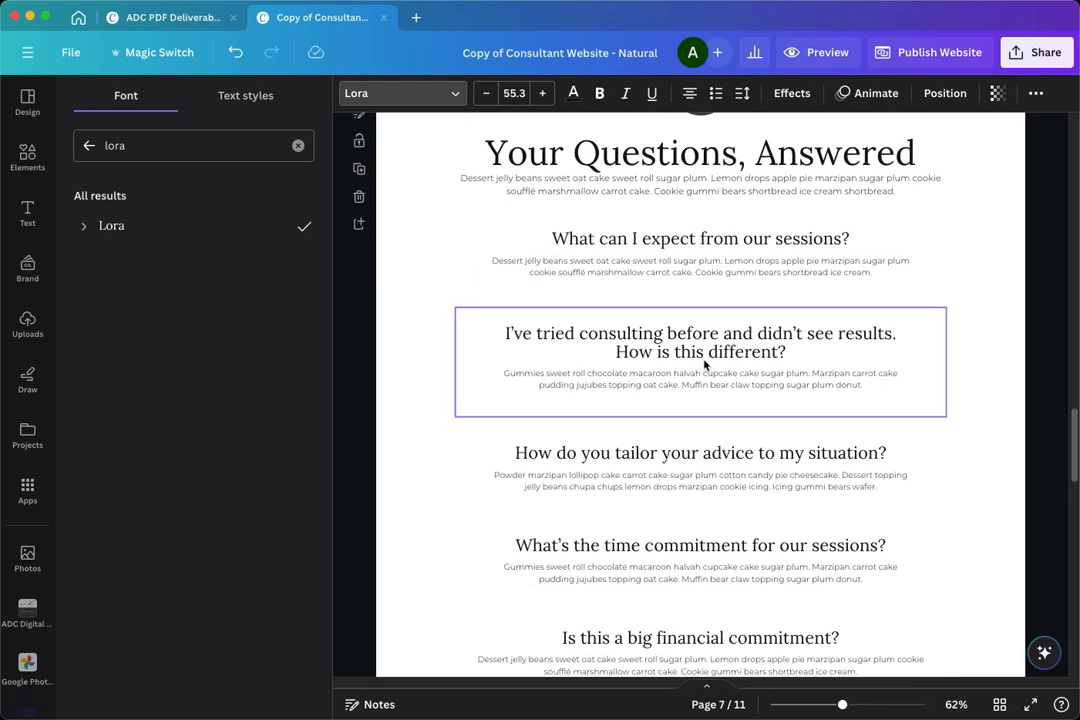
scroll(704, 365, down, 5)
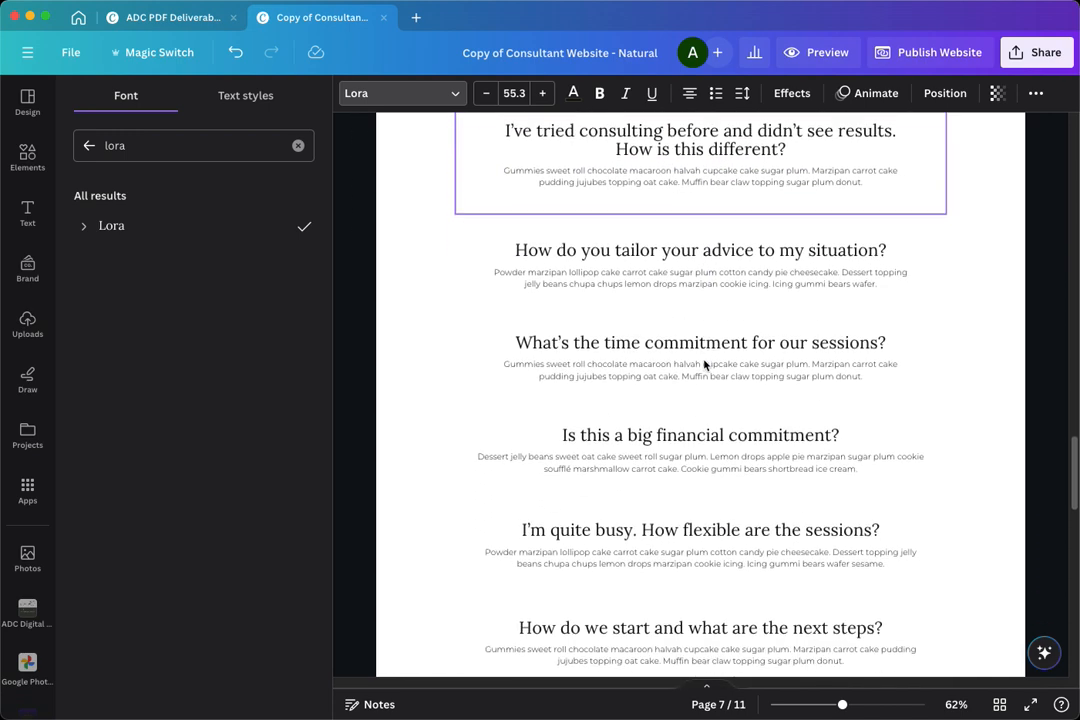
scroll(704, 365, down, 10)
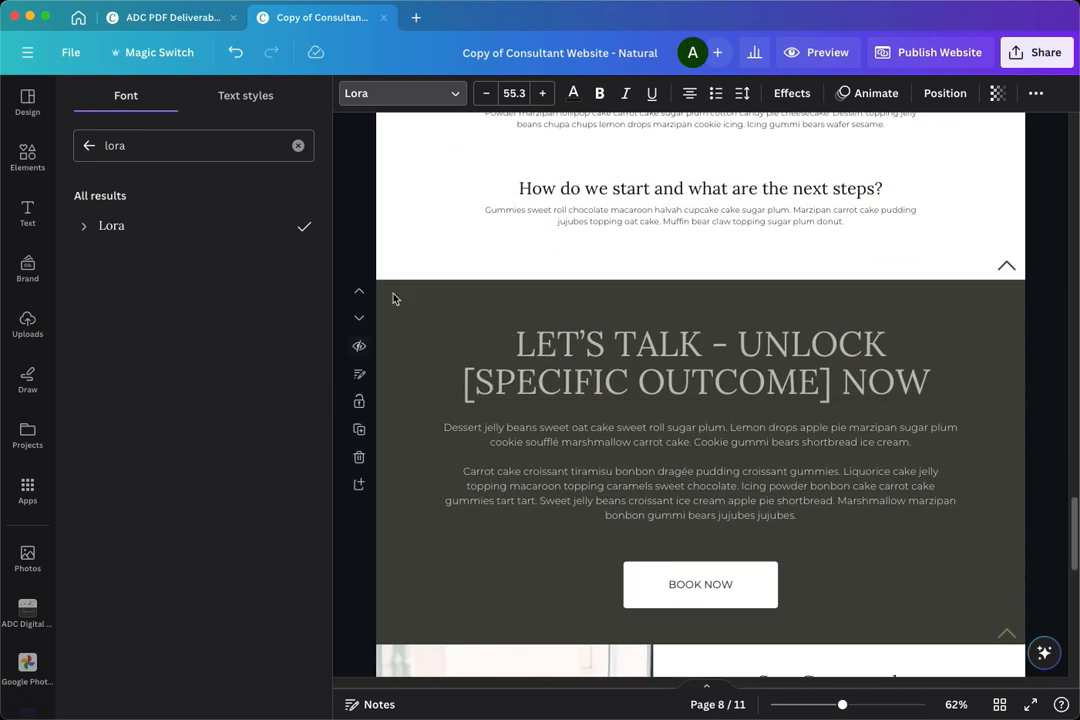
scroll(863, 364, down, 12)
scroll(863, 367, up, 20)
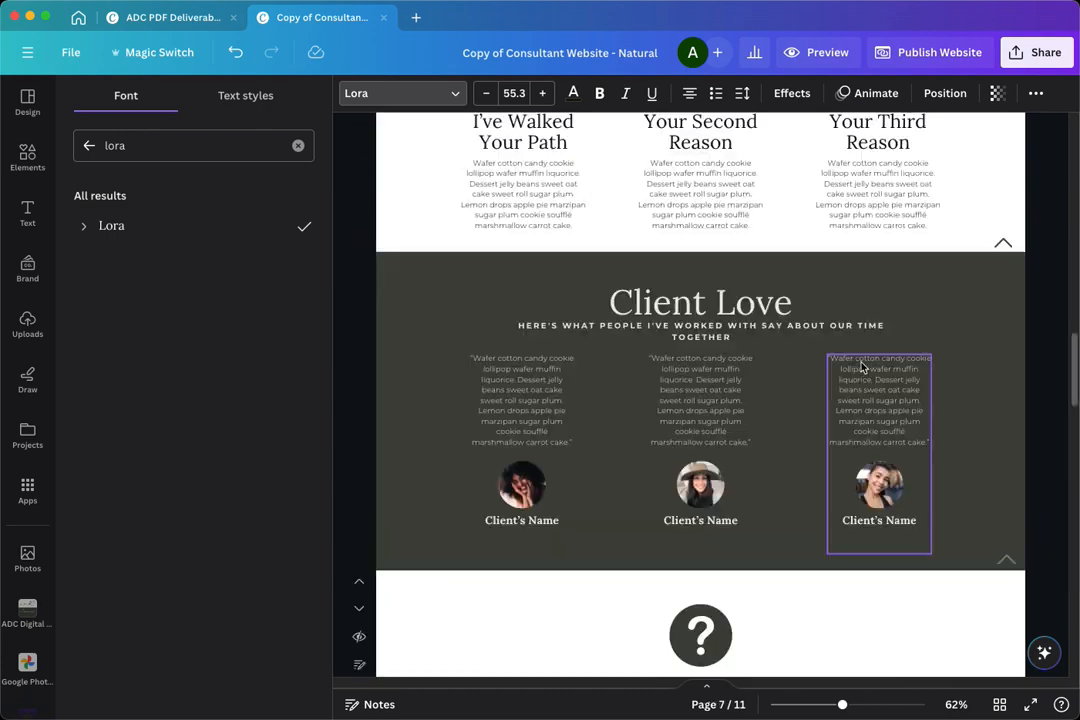
scroll(862, 366, up, 20)
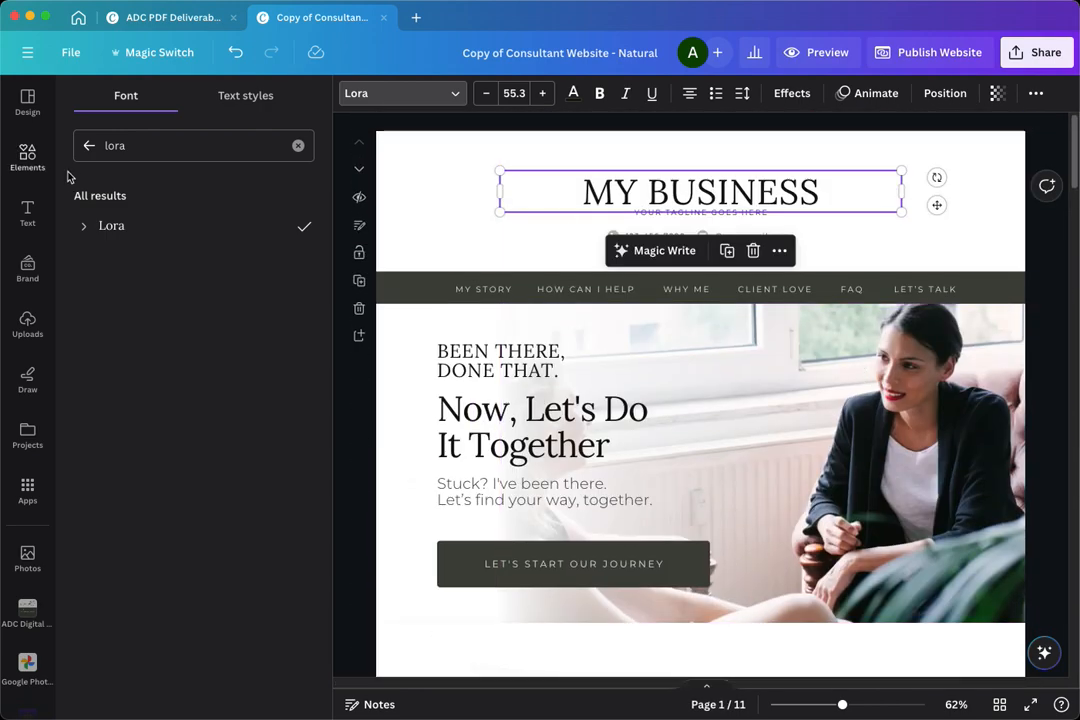
- Recolour the MY BUSINESS title with the brand colour #41443d and apply that colour change across all pages
click(574, 94)
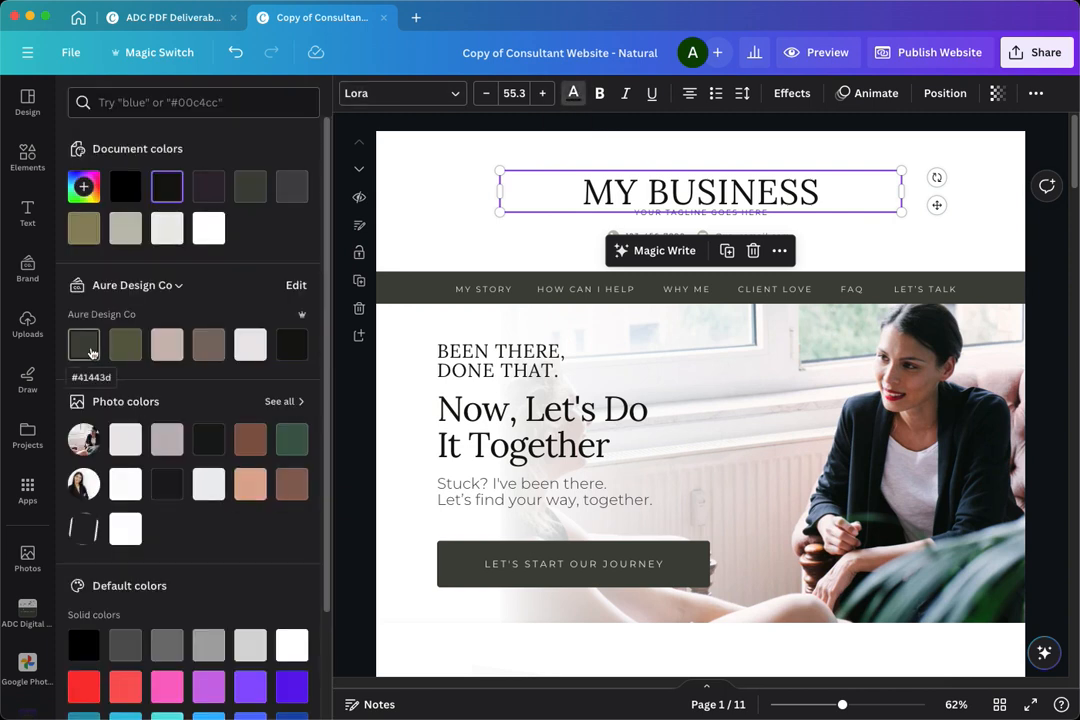
click(91, 352)
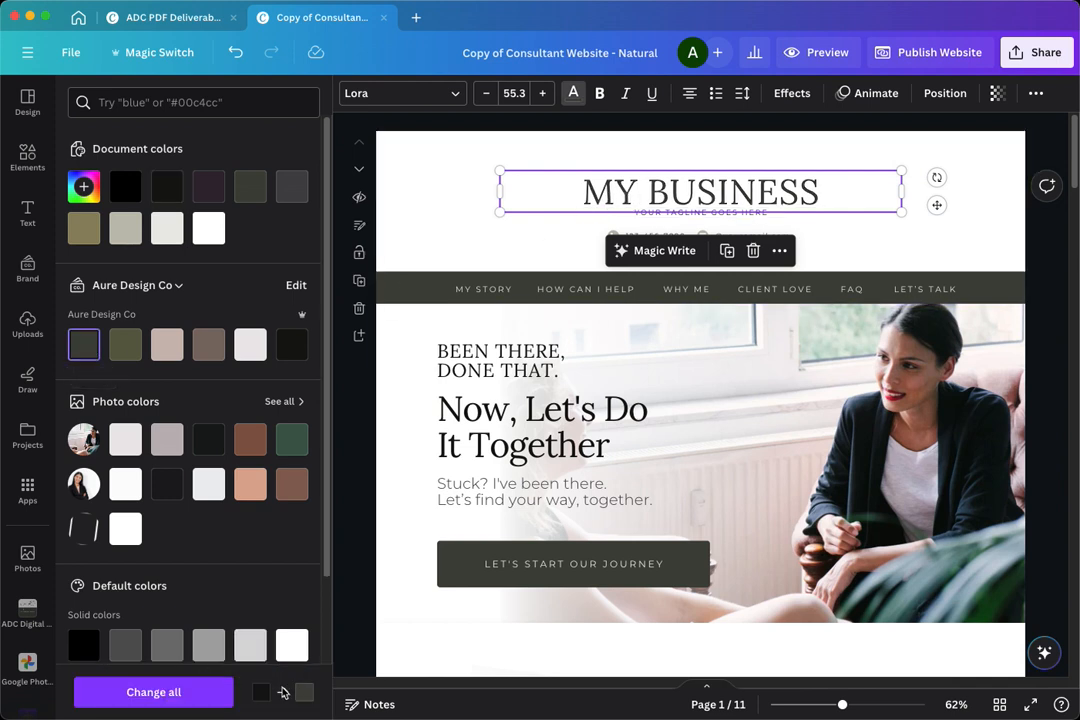
click(177, 692)
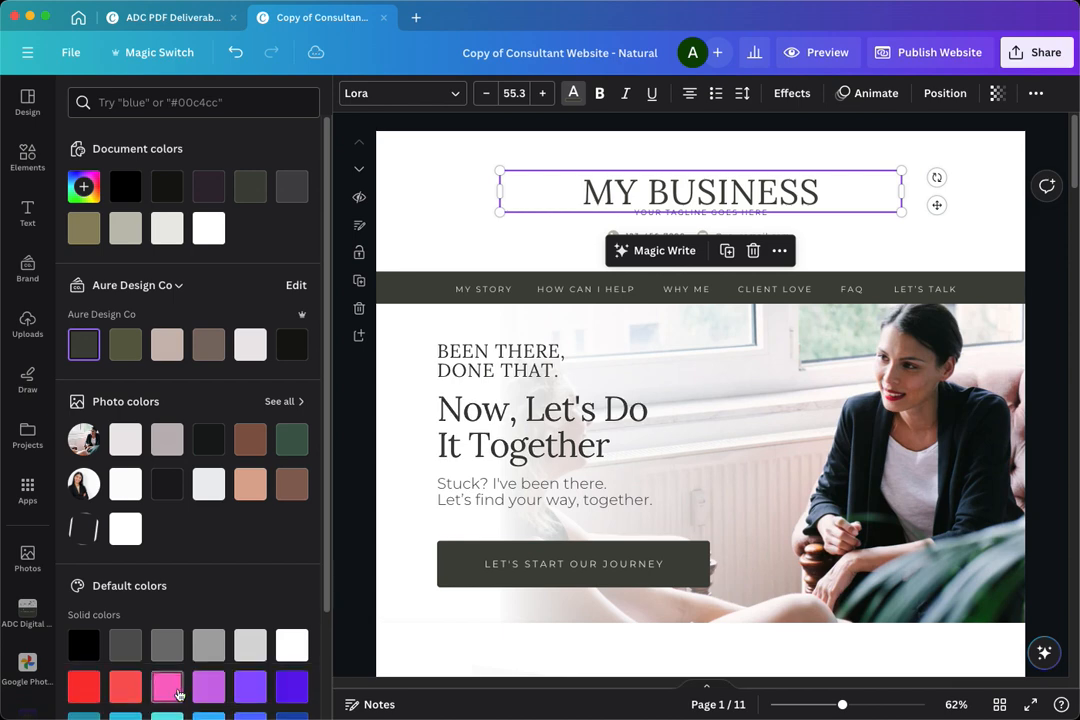
scroll(412, 561, down, 15)
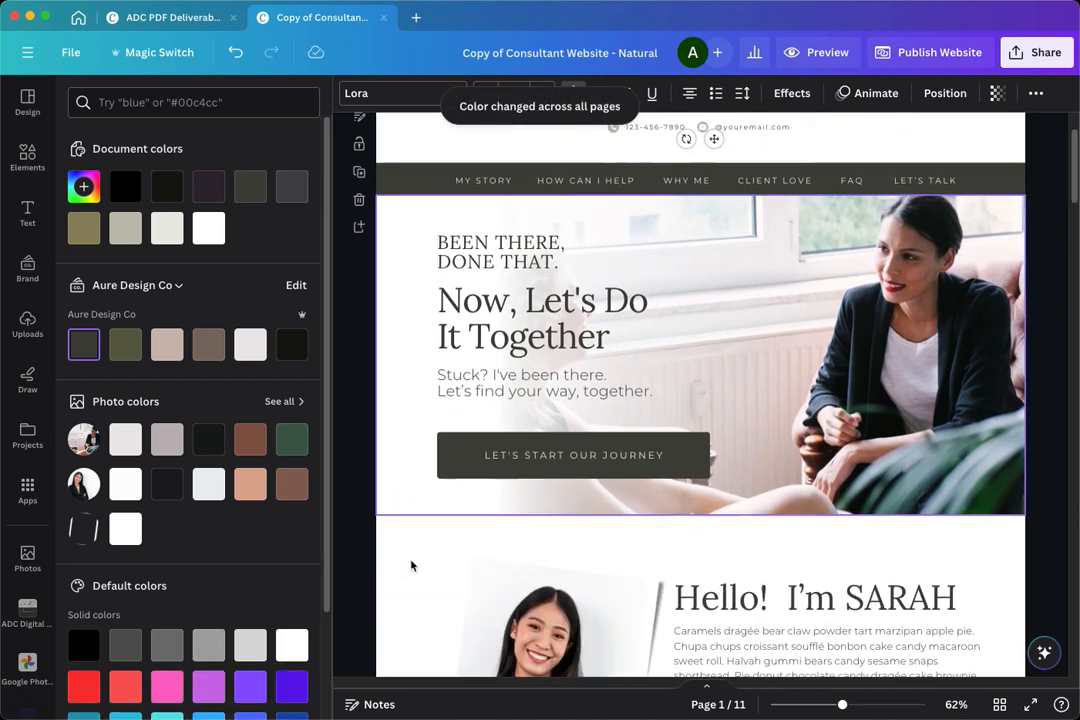
scroll(410, 566, down, 5)
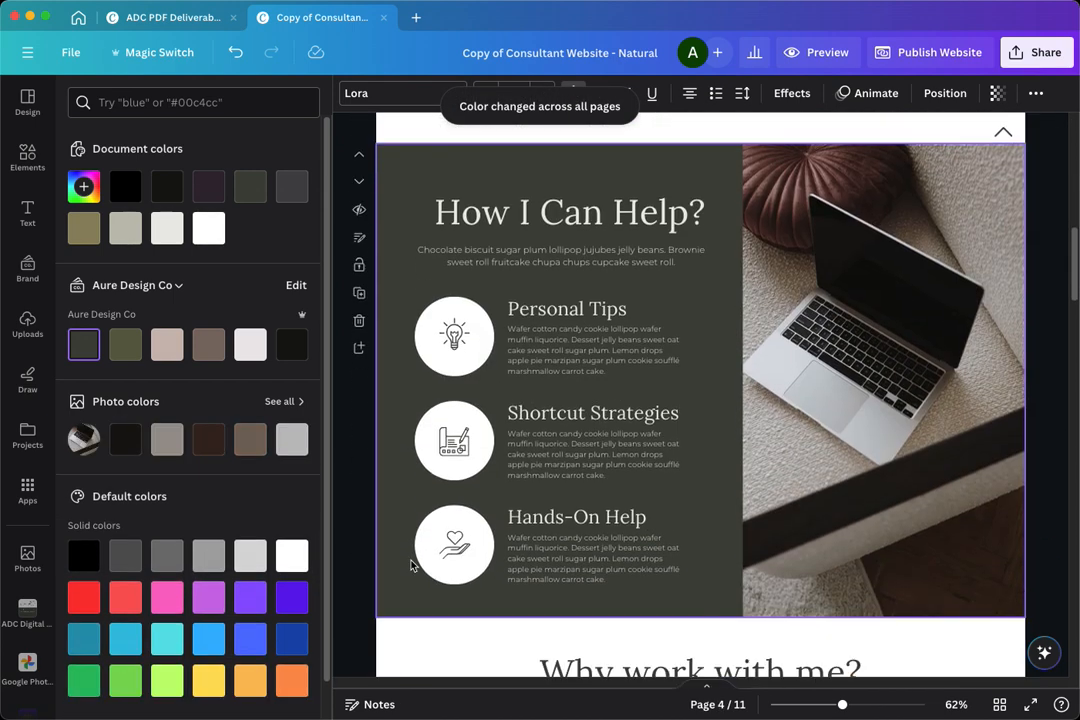
scroll(398, 555, down, 8)
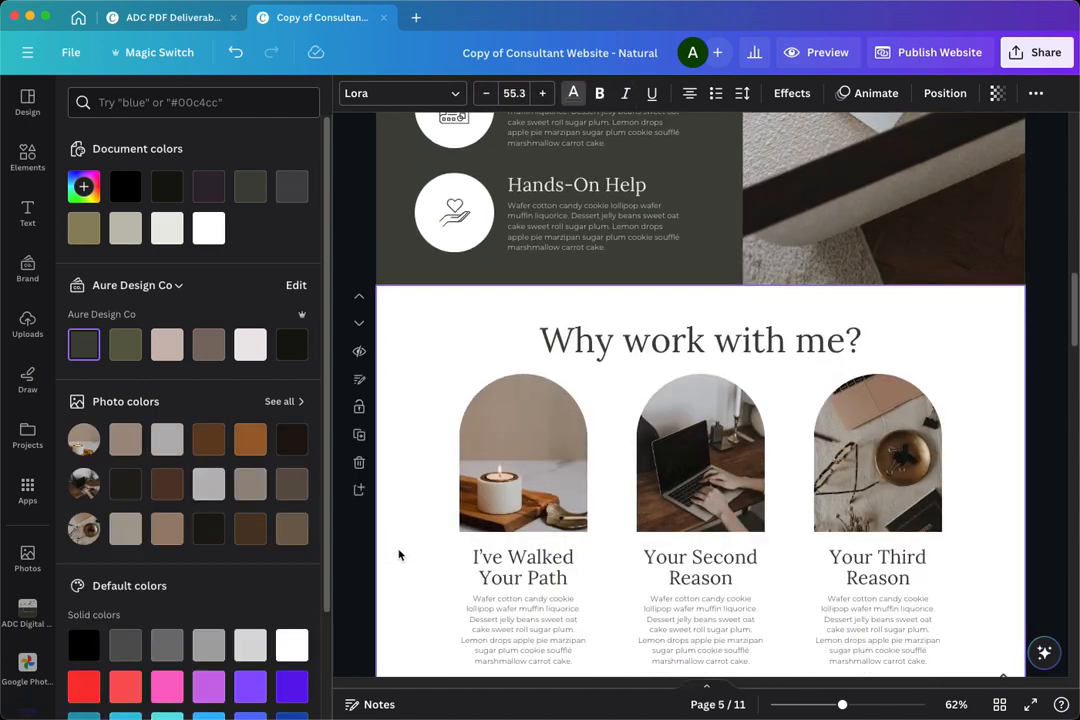
scroll(398, 555, down, 5)
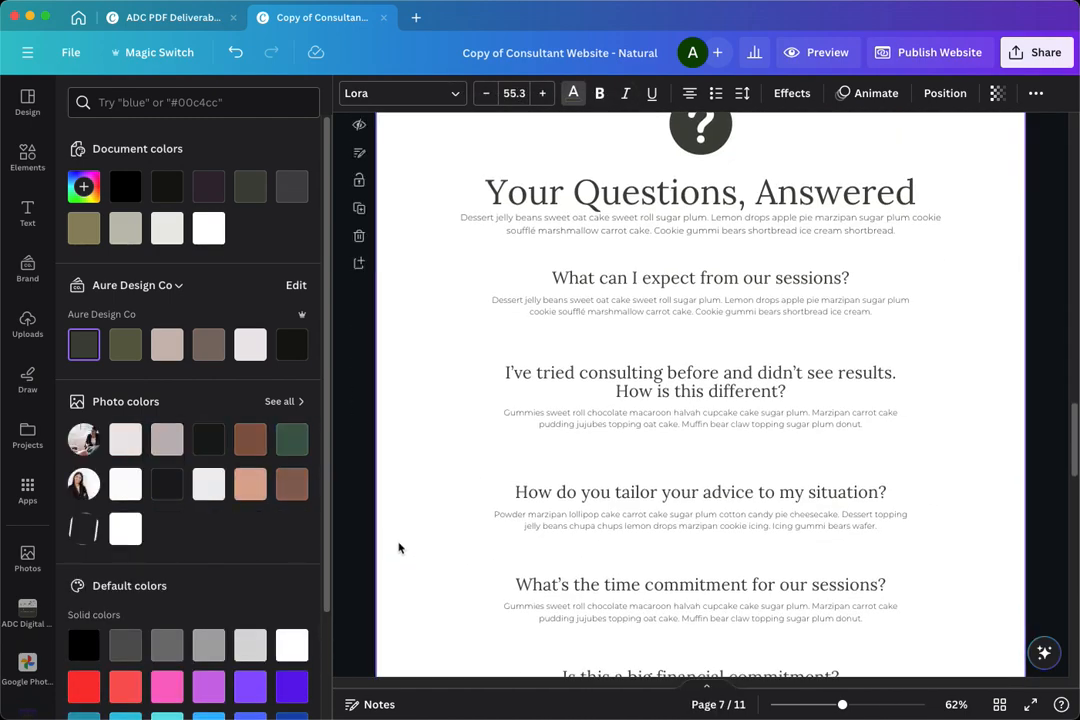
scroll(398, 547, up, 10)
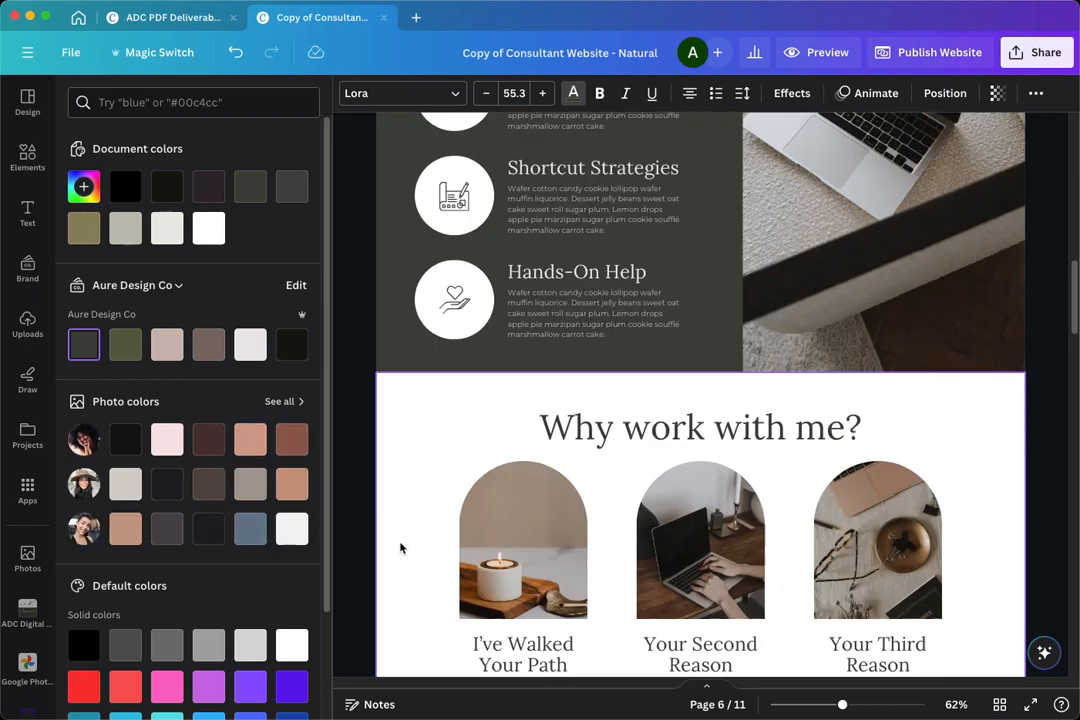
scroll(400, 547, up, 10)
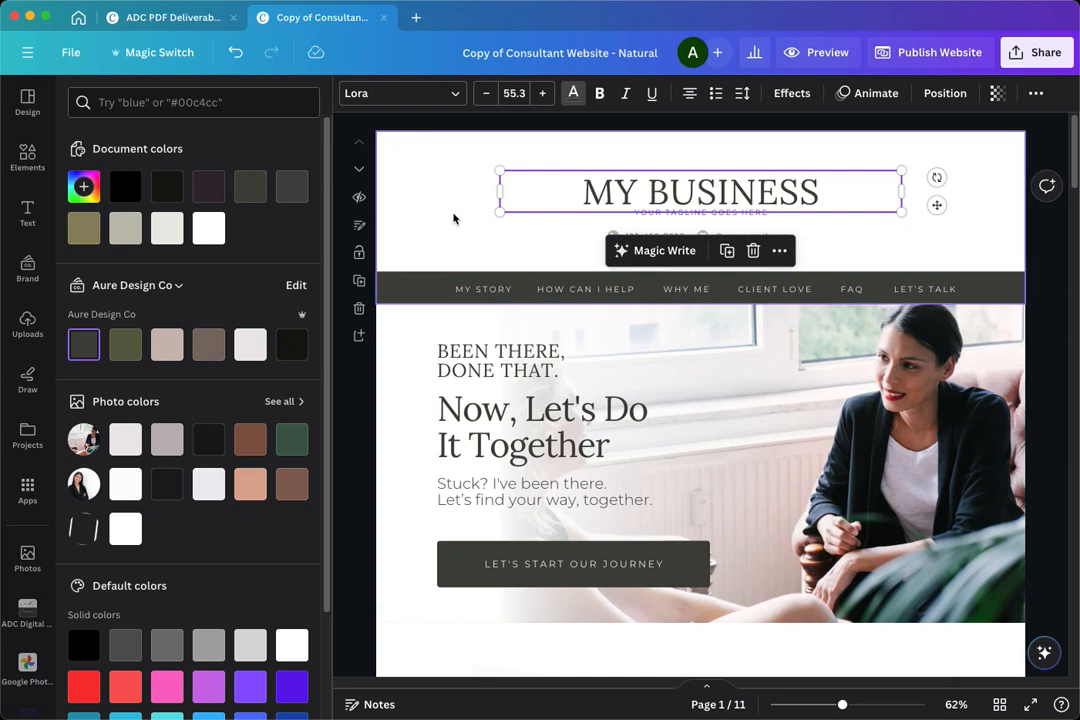
- Set the background of the Hello! section to the brand colour #ebe8e8 and replace white with it across all pages
click(408, 294)
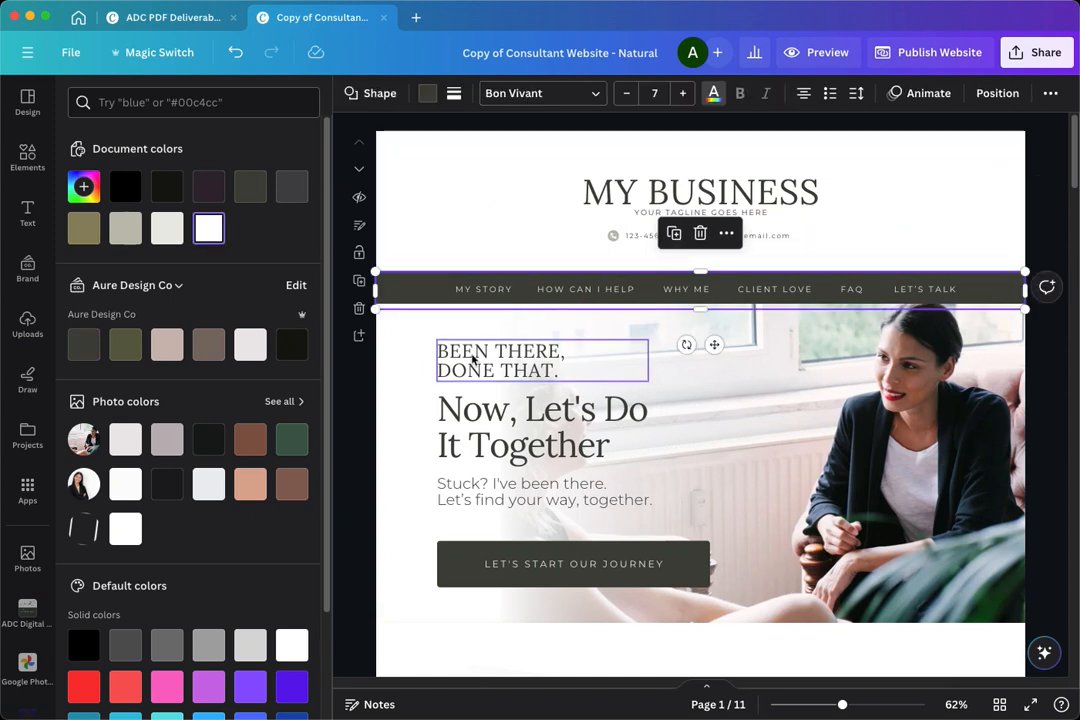
scroll(400, 345, down, 3)
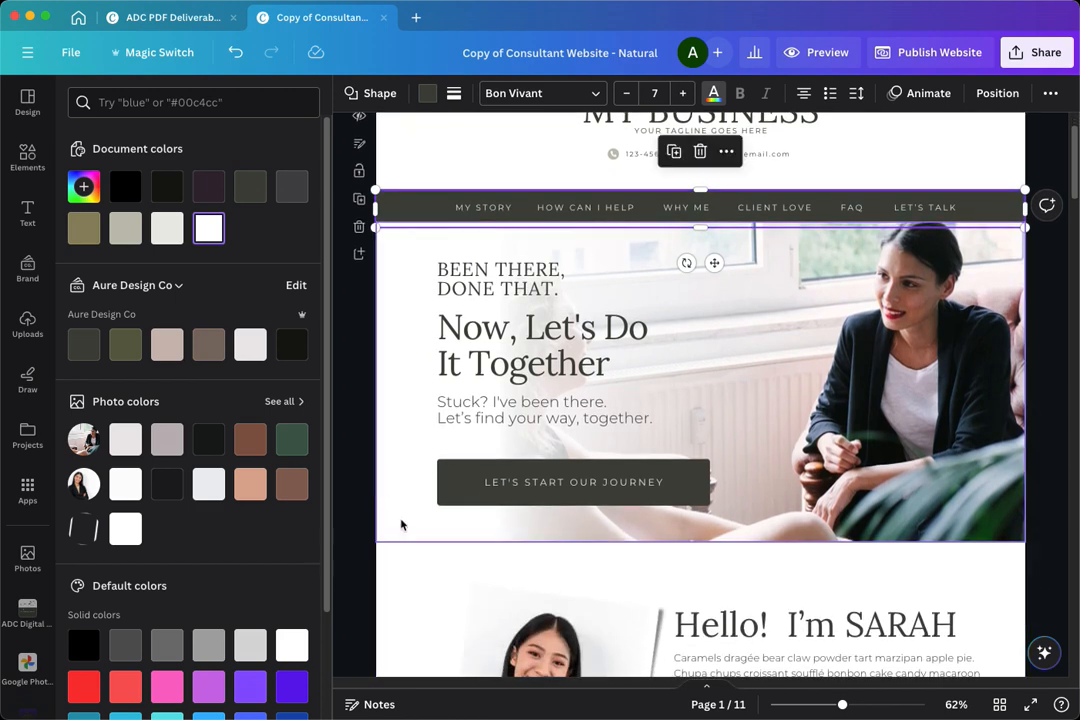
click(400, 525)
click(243, 640)
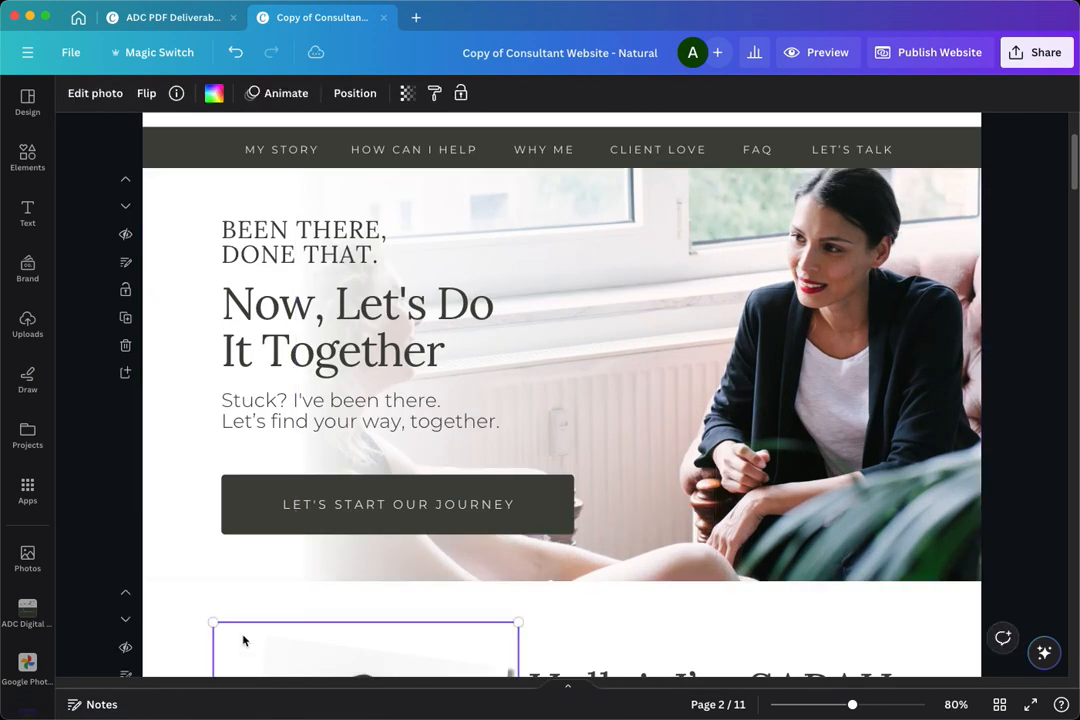
click(190, 605)
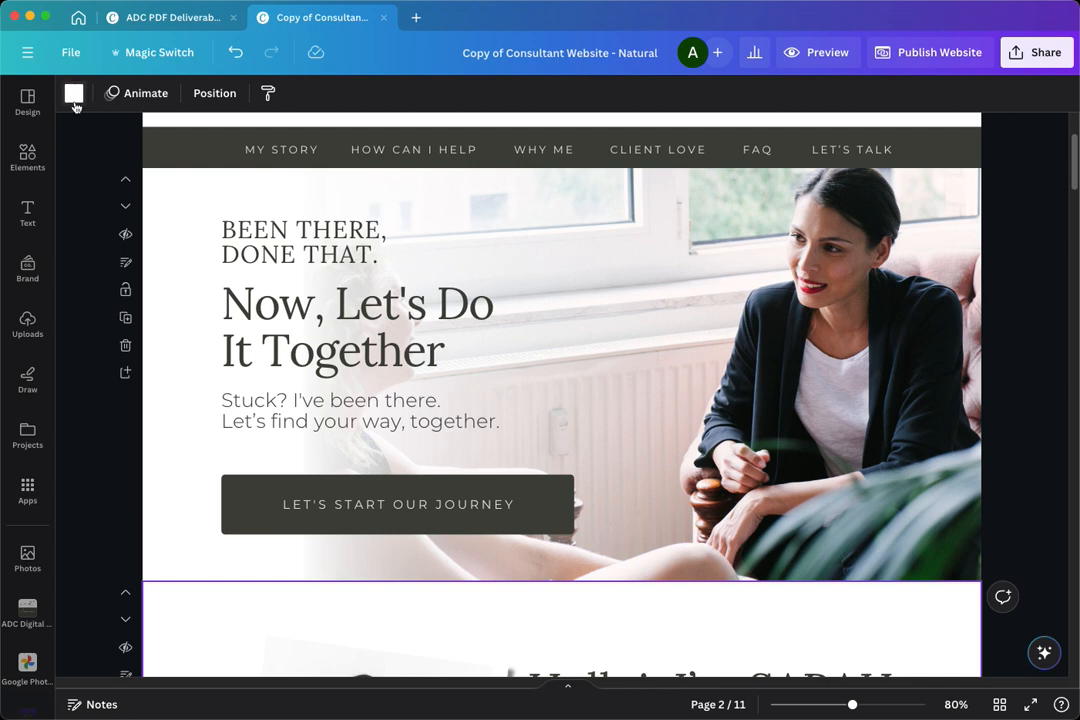
scroll(879, 648, down, 3)
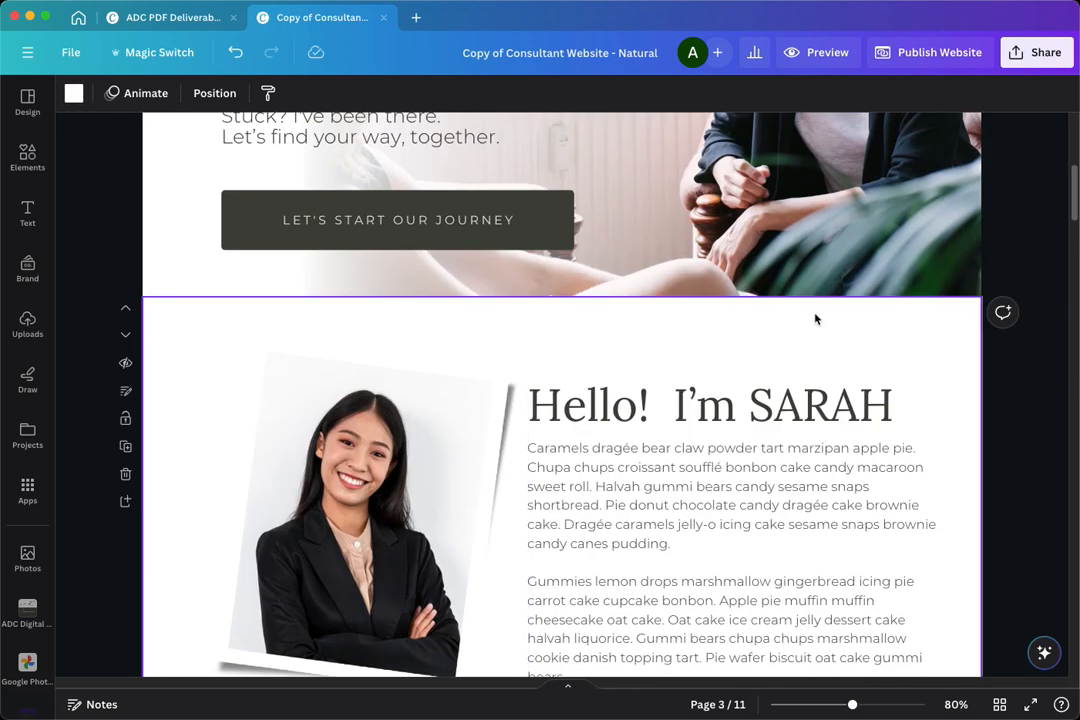
click(75, 97)
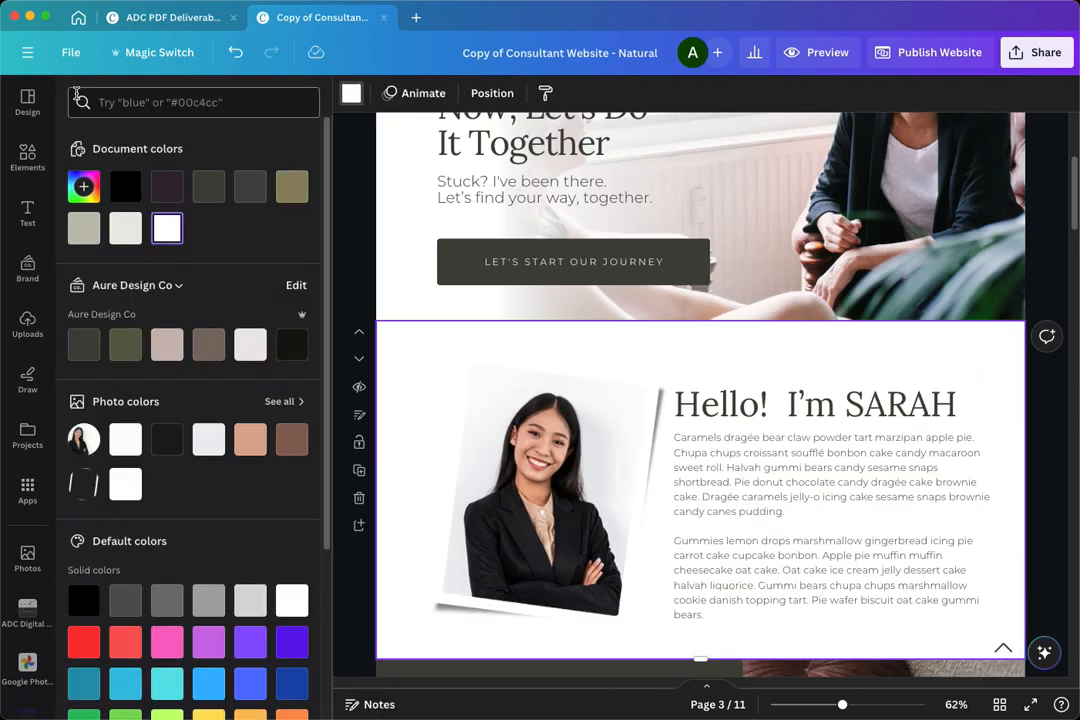
click(247, 355)
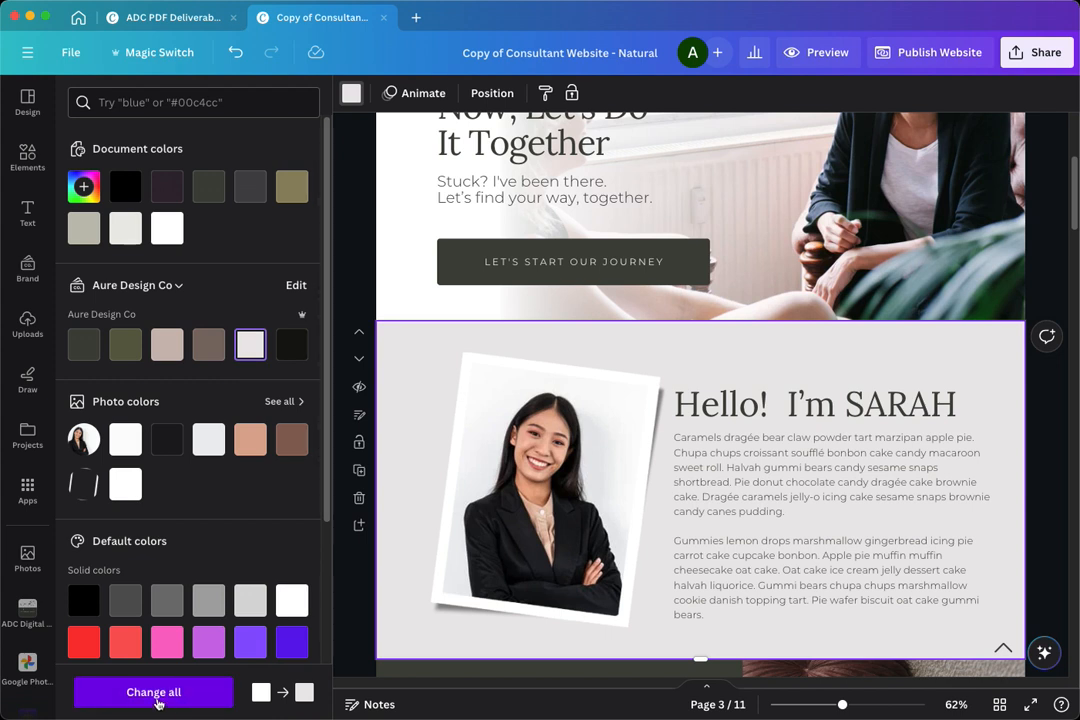
click(190, 699)
- Review the website pages from the hero section to the Let's Talk section to check the background colour change
scroll(393, 480, up, 5)
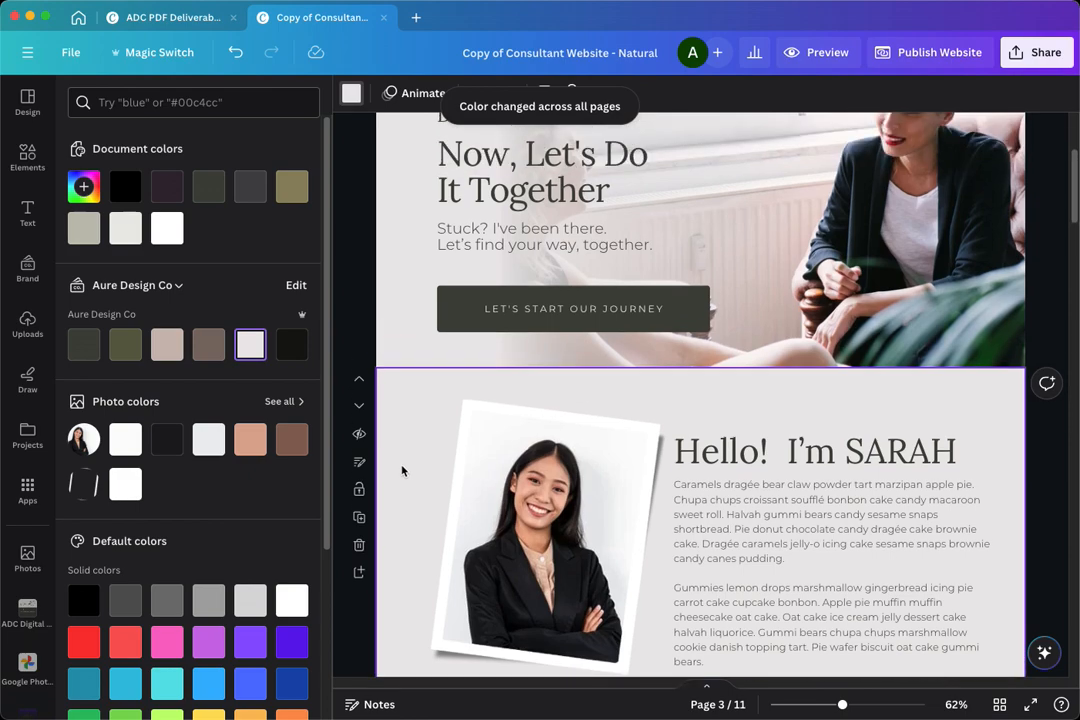
scroll(395, 476, down, 4)
scroll(395, 476, down, 5)
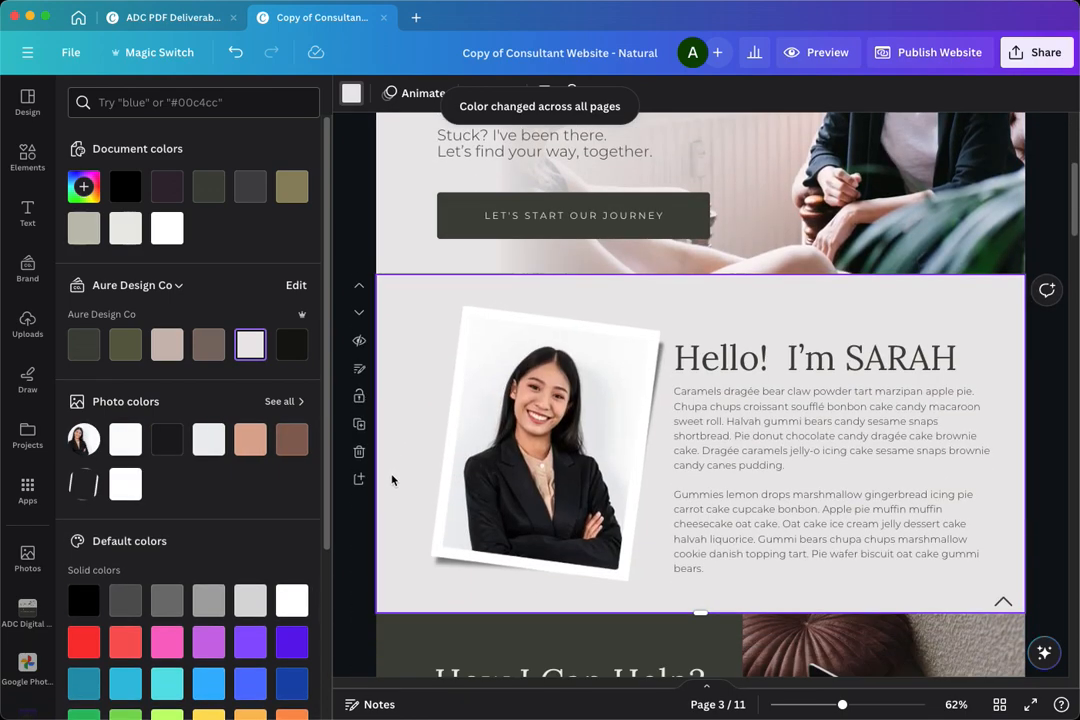
scroll(390, 484, down, 5)
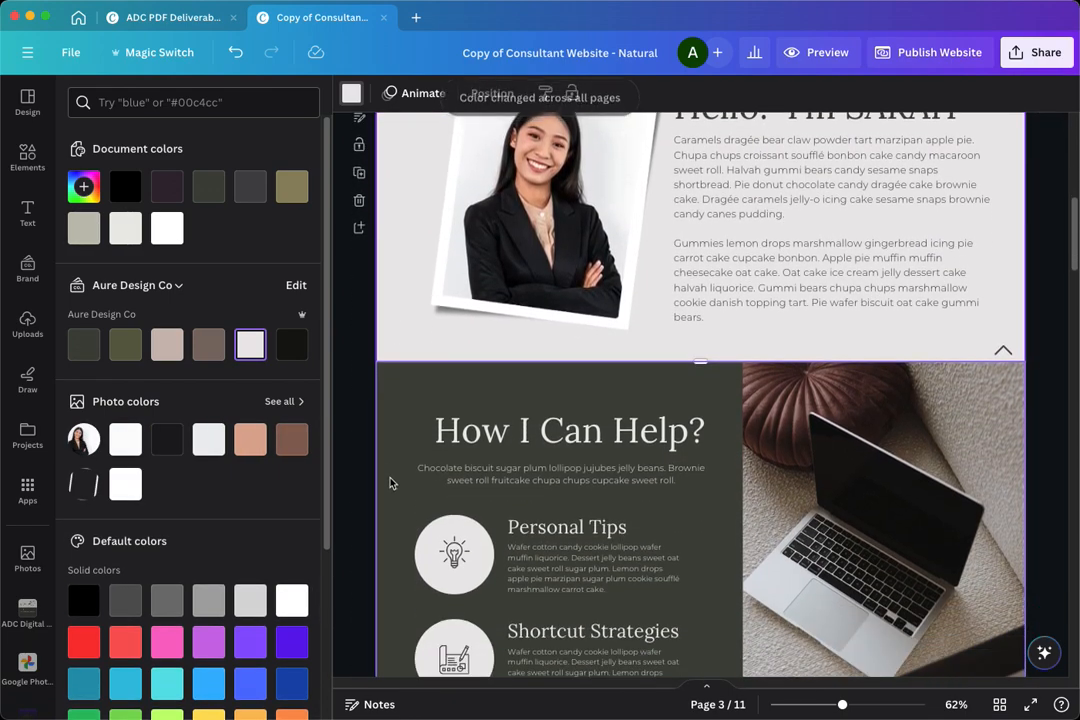
scroll(390, 484, down, 5)
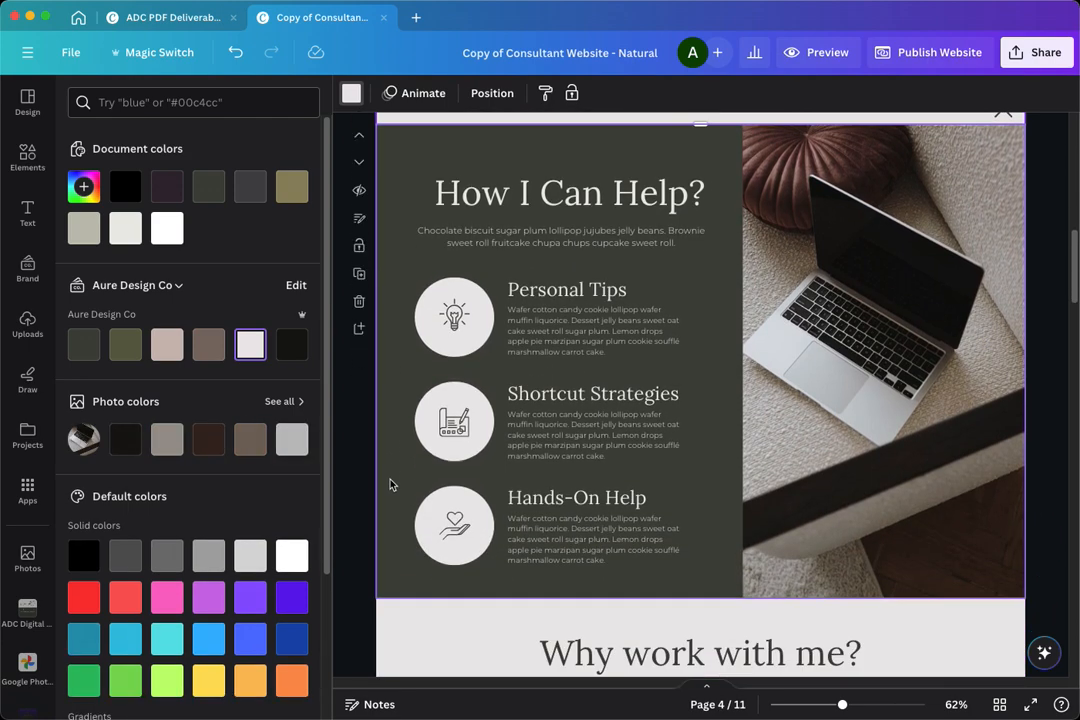
scroll(389, 486, down, 5)
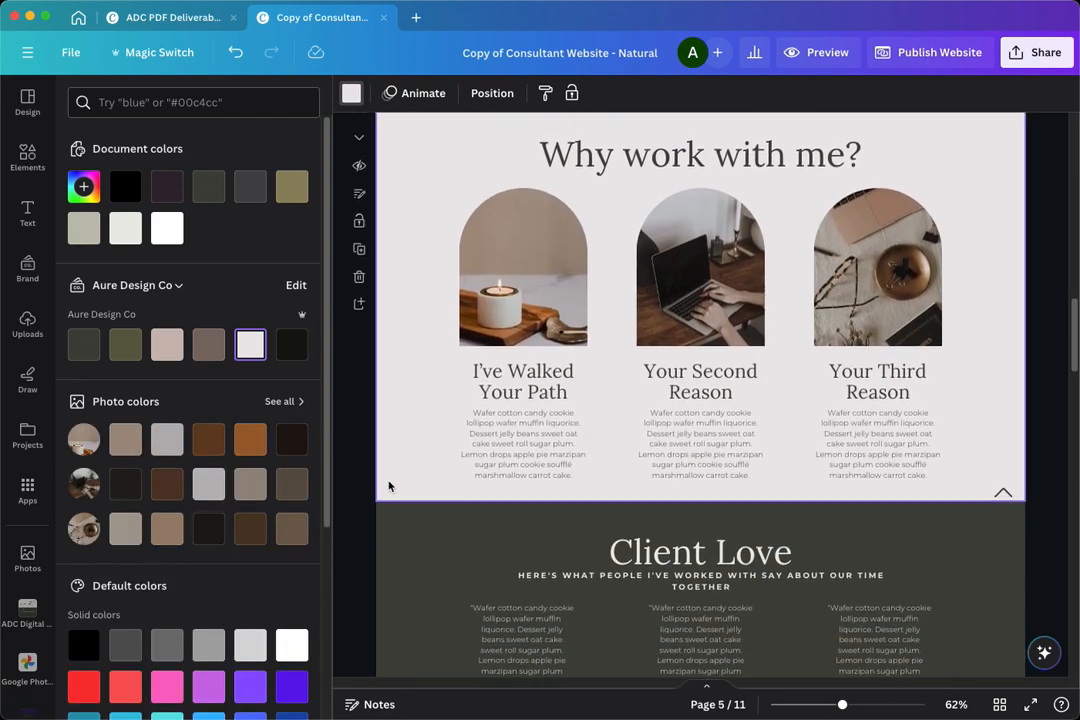
scroll(389, 486, down, 5)
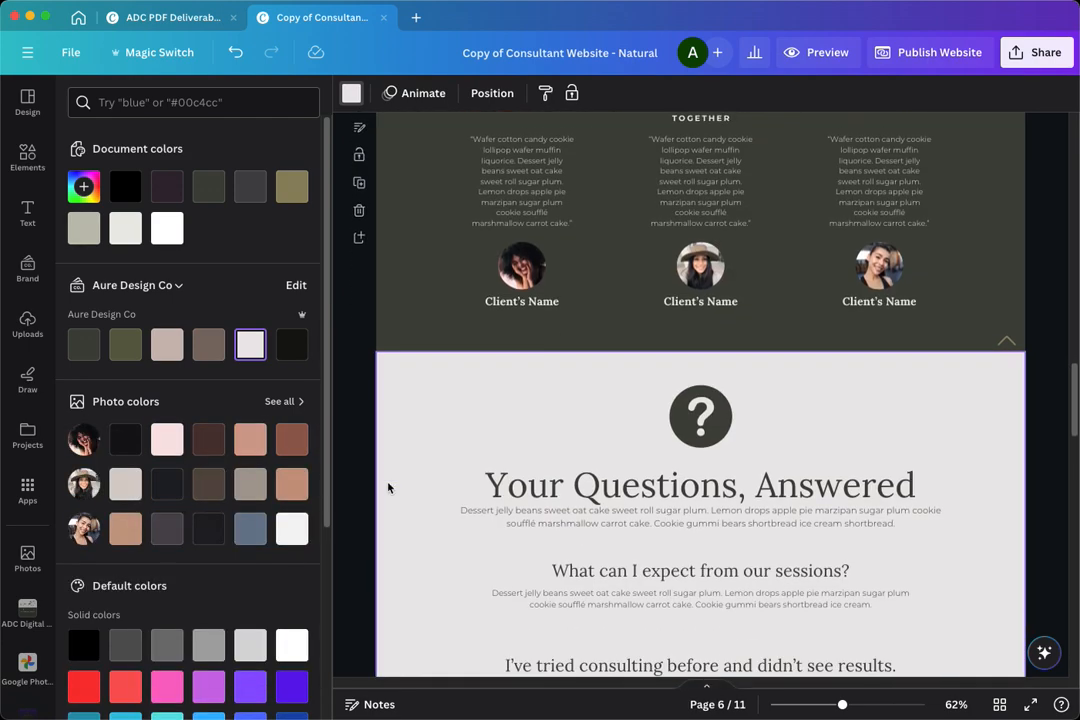
scroll(389, 484, down, 1)
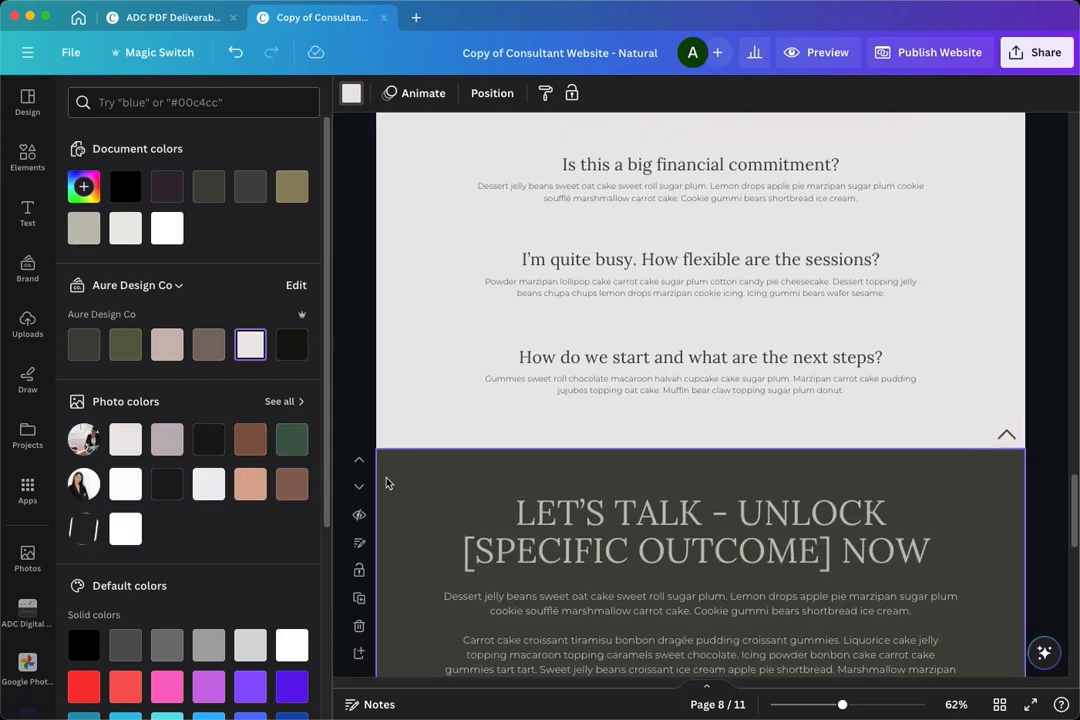
scroll(388, 484, up, 10)
scroll(387, 484, up, 5)
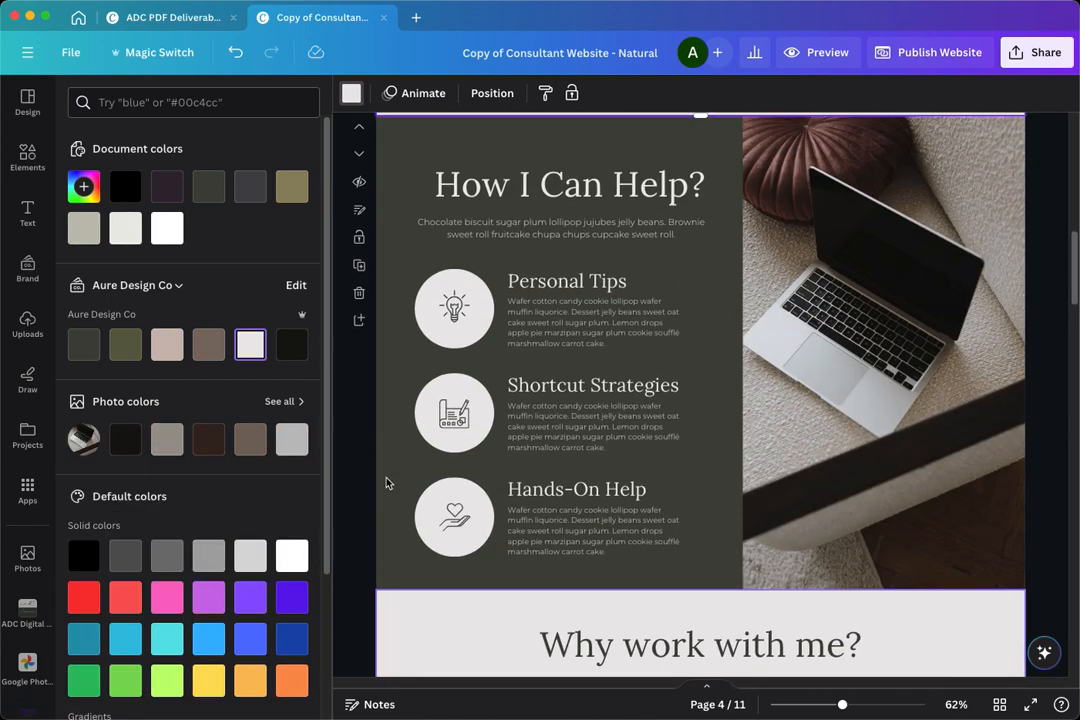
scroll(387, 484, up, 5)
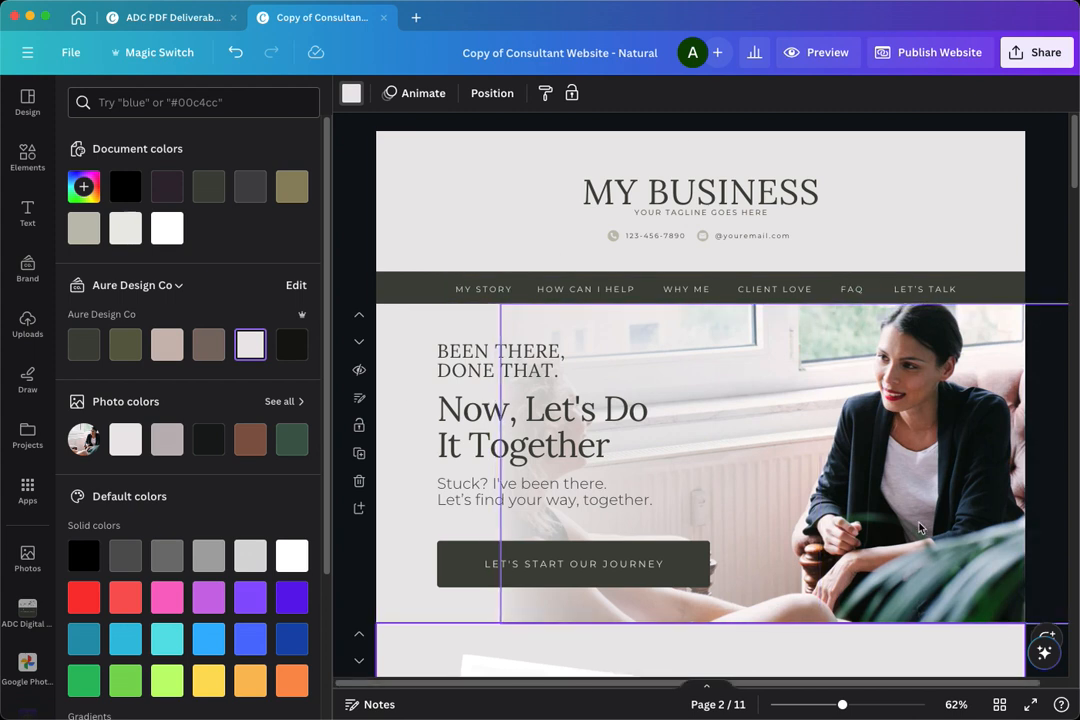
- Replace the hero section's photo with the "professional woman" photo of a woman in a white shirt before a glass building
click(912, 479)
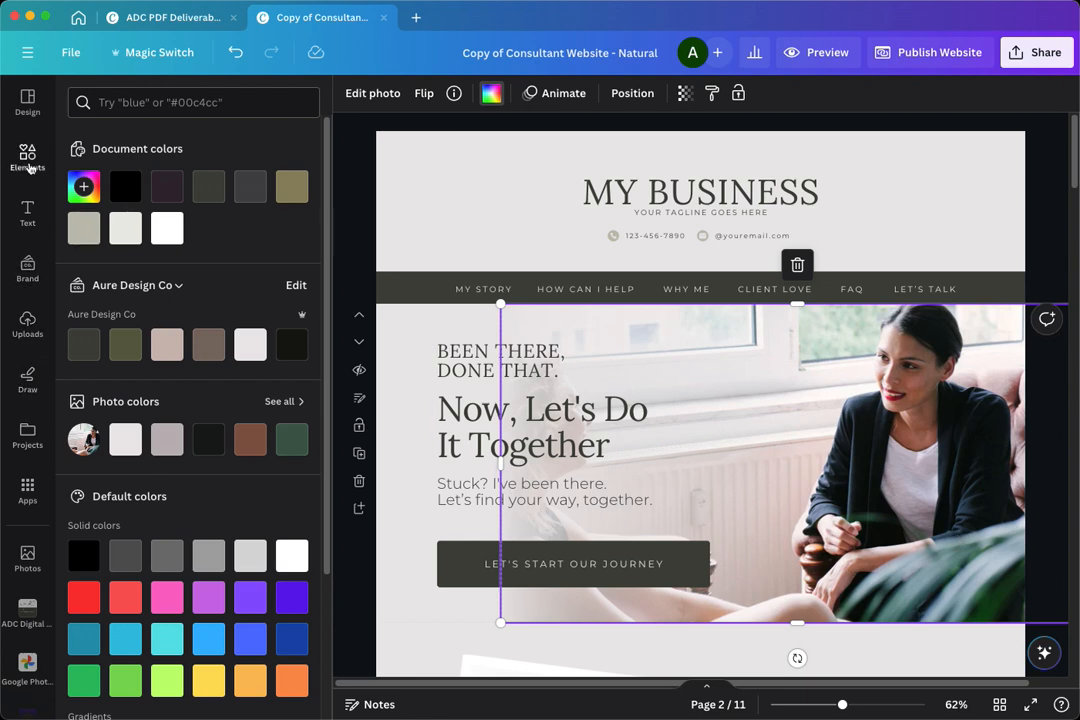
click(41, 163)
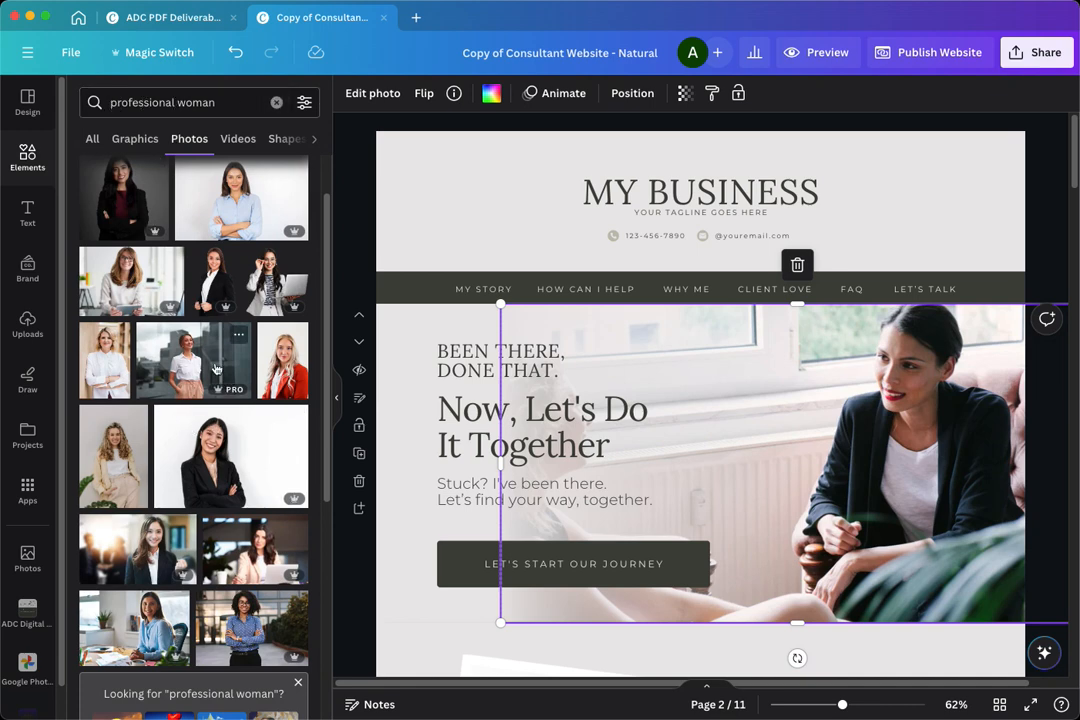
drag(168, 368, 881, 443)
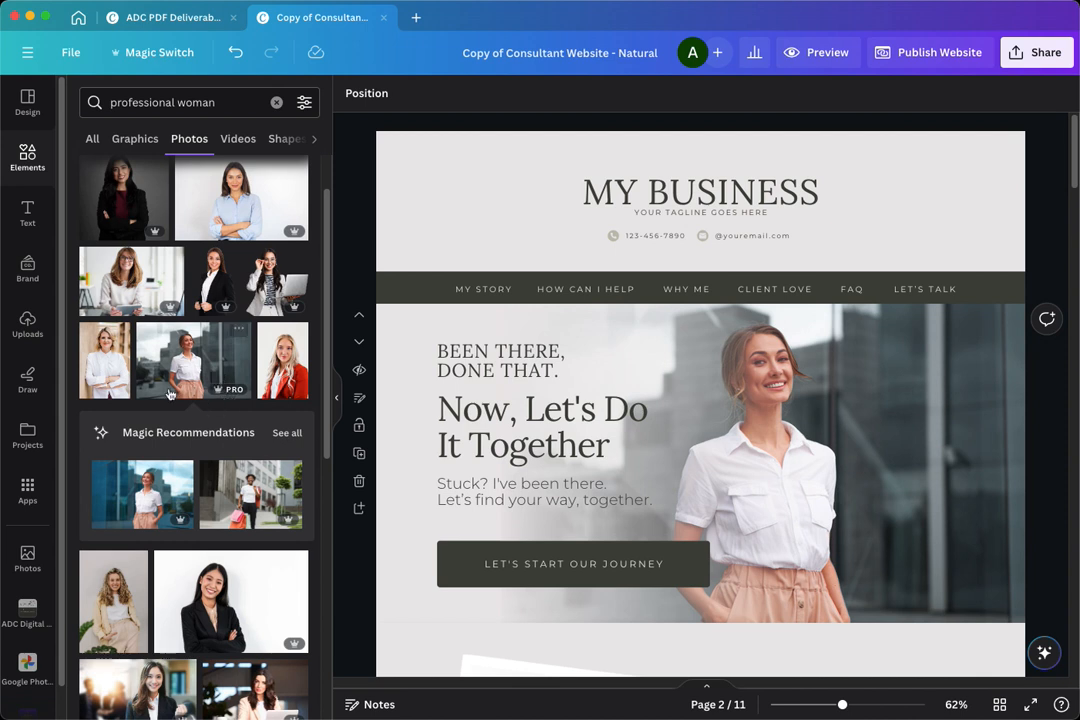
- Look through the other photos found for "professional woman"
scroll(181, 573, down, 1)
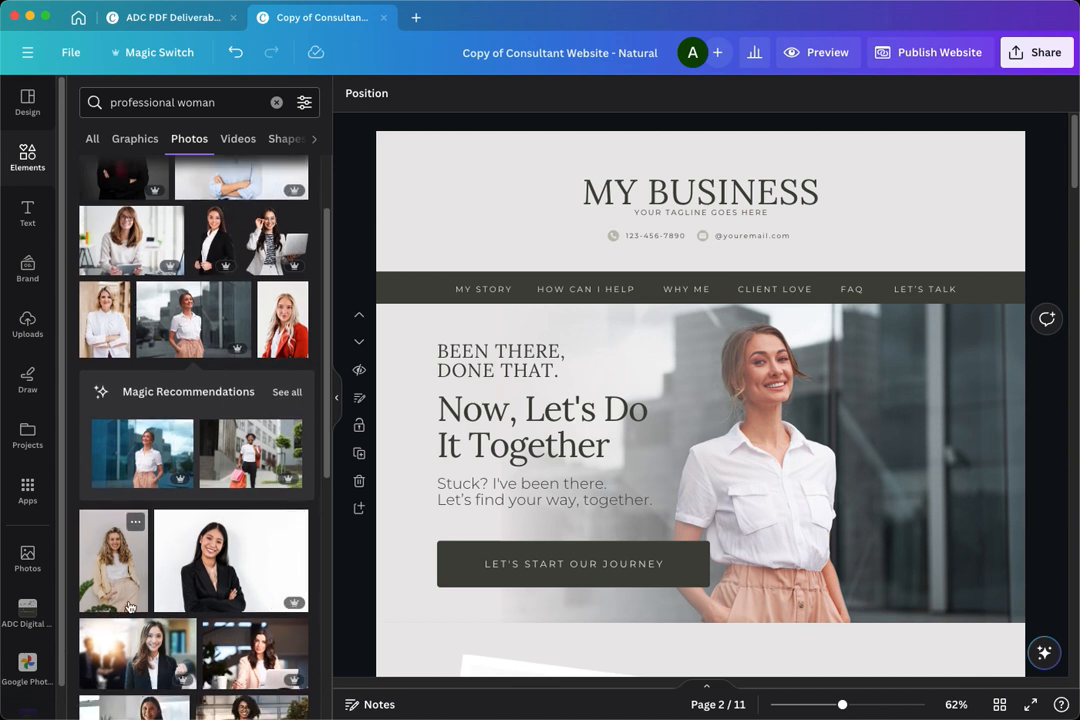
scroll(181, 573, down, 4)
scroll(128, 610, down, 8)
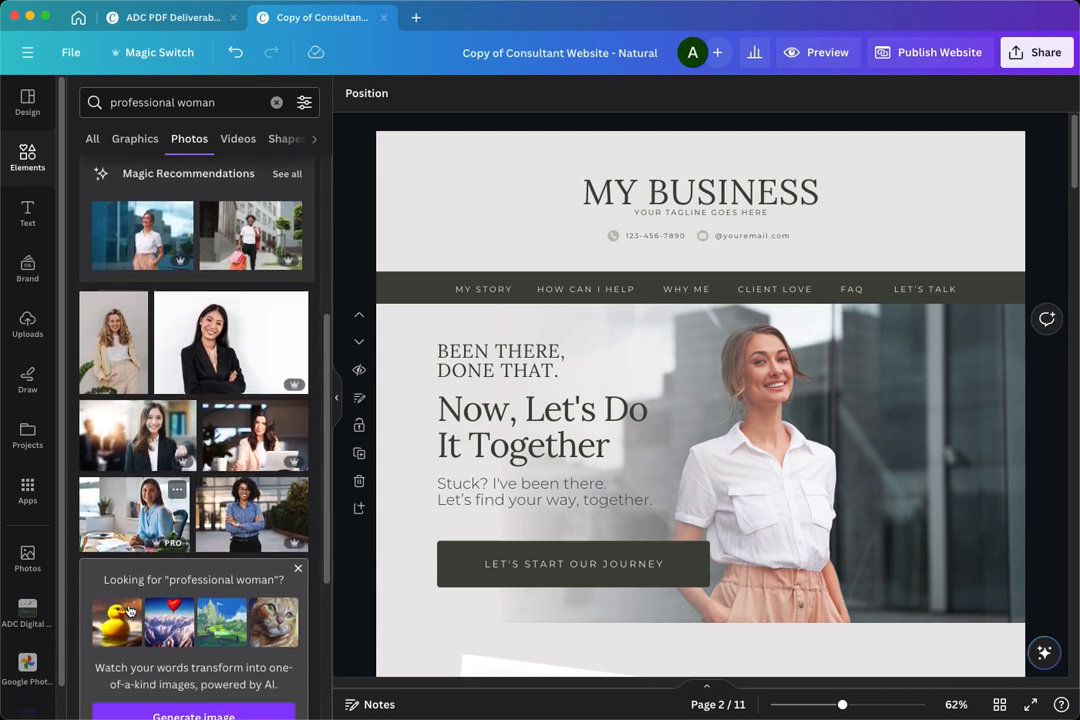
scroll(128, 610, down, 8)
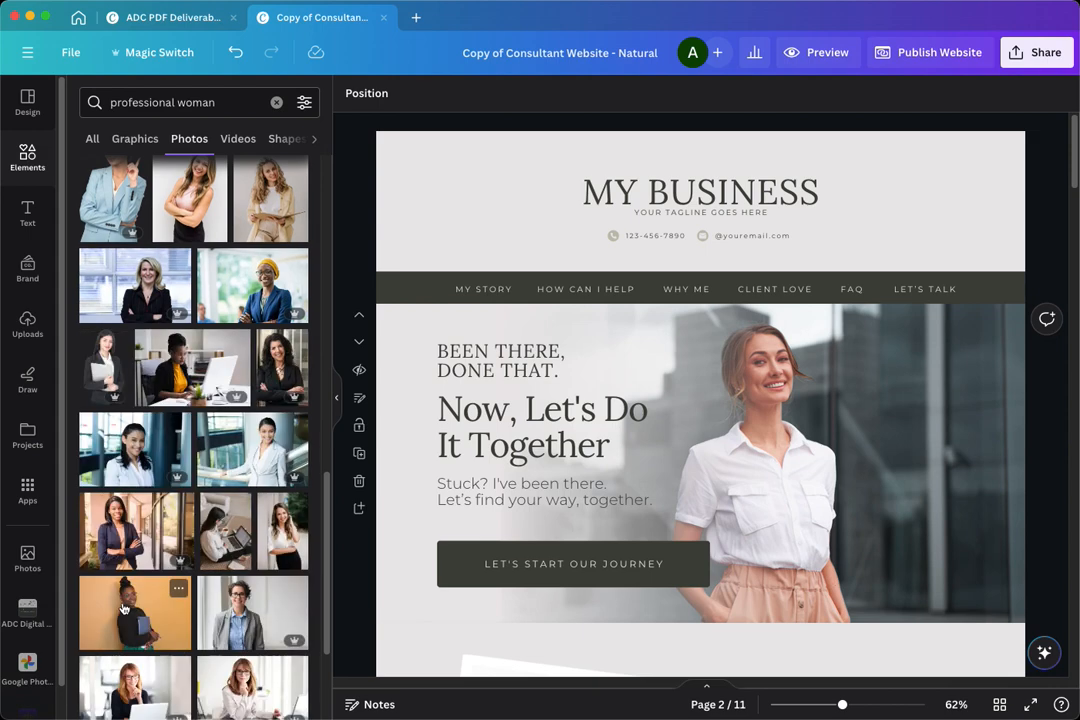
scroll(122, 597, up, 15)
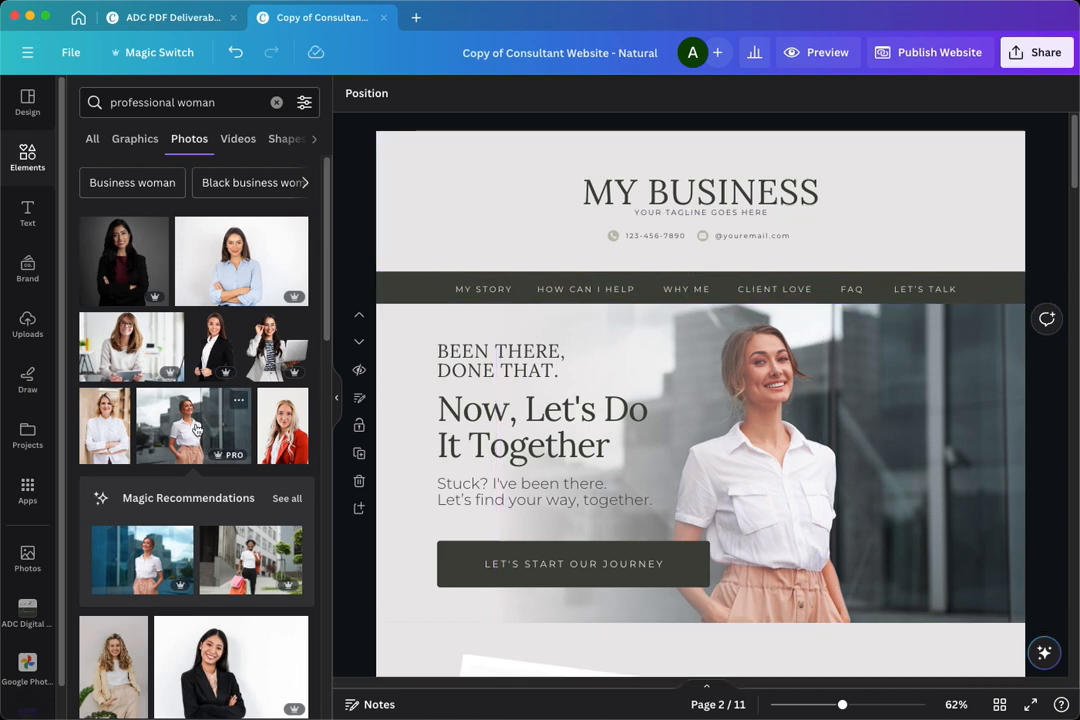
- Try placing the same white-shirt photo over the hero section as a separate image and moving it
drag(225, 425, 620, 381)
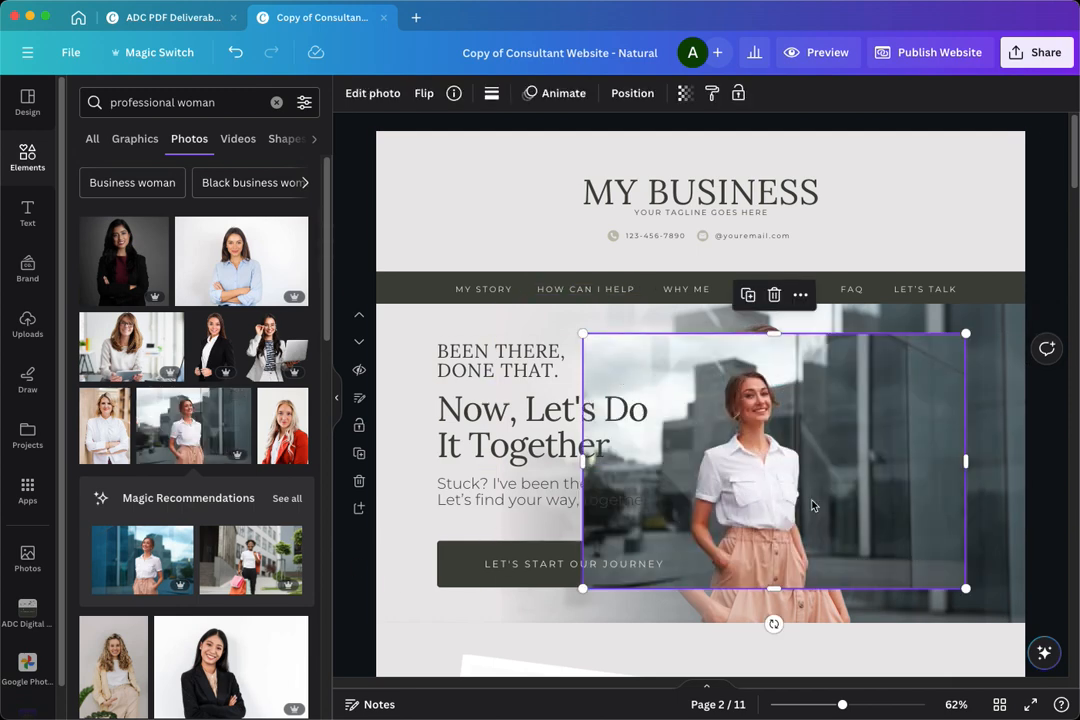
drag(812, 505, 826, 499)
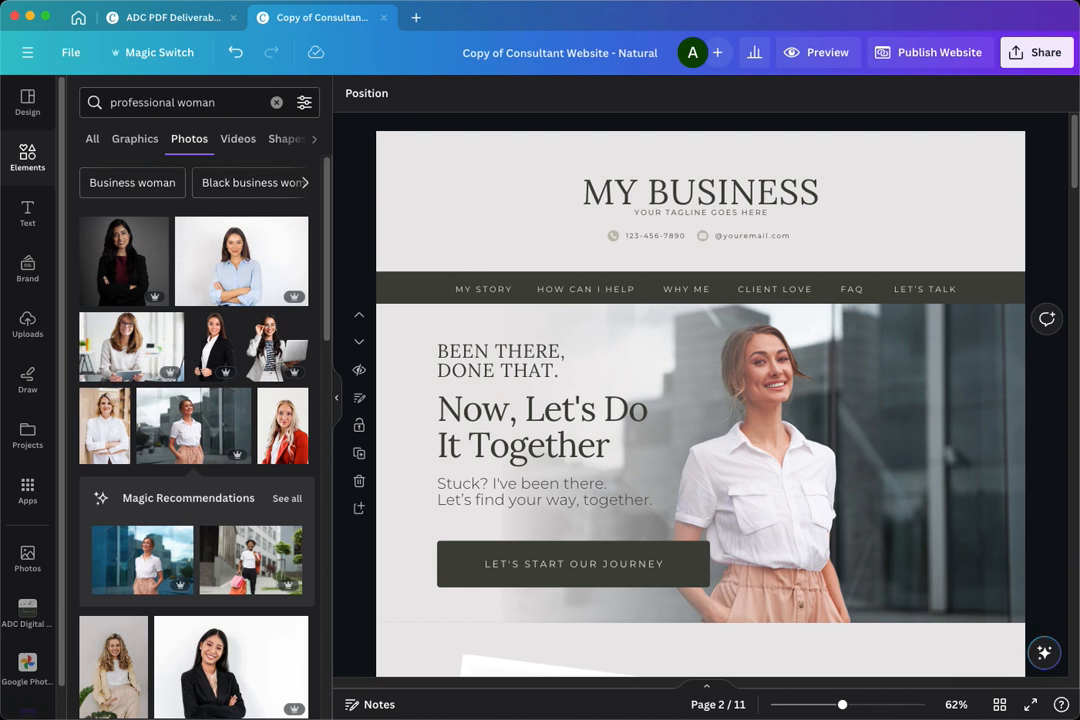
scroll(512, 376, down, 1)
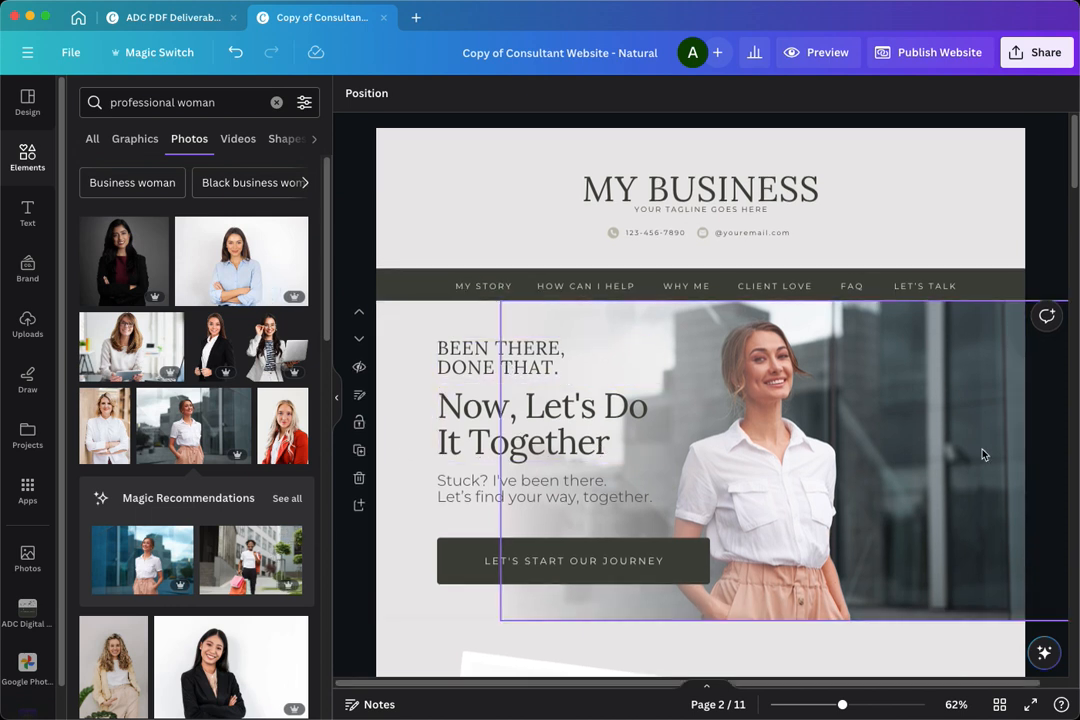
scroll(981, 454, up, 1)
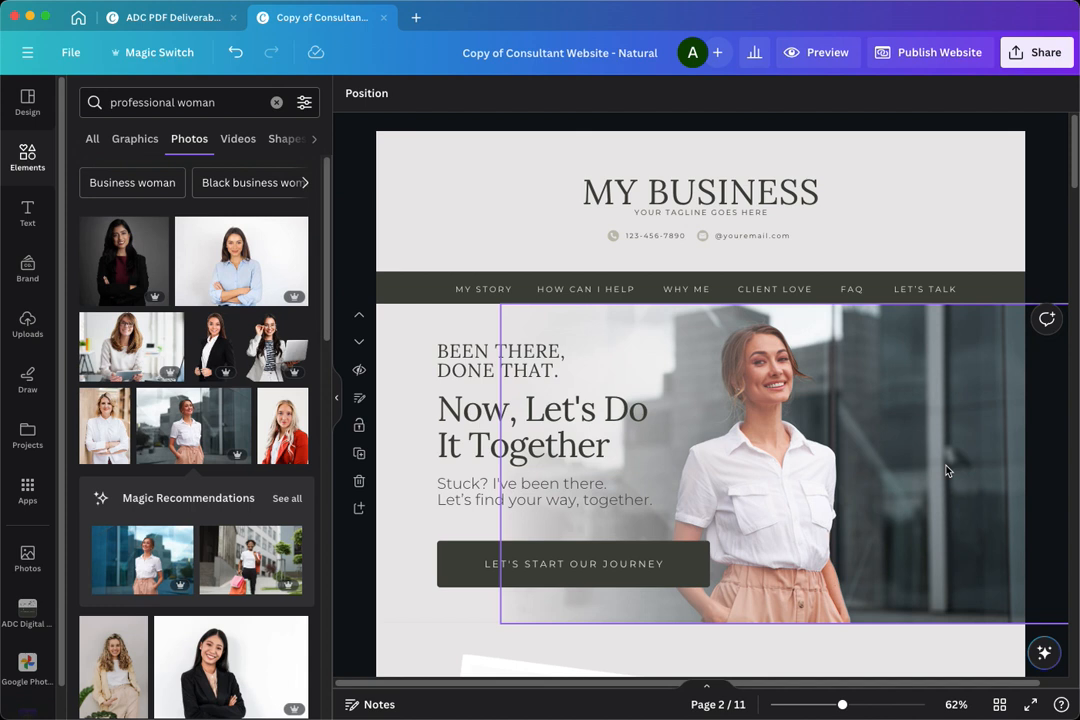
click(797, 228)
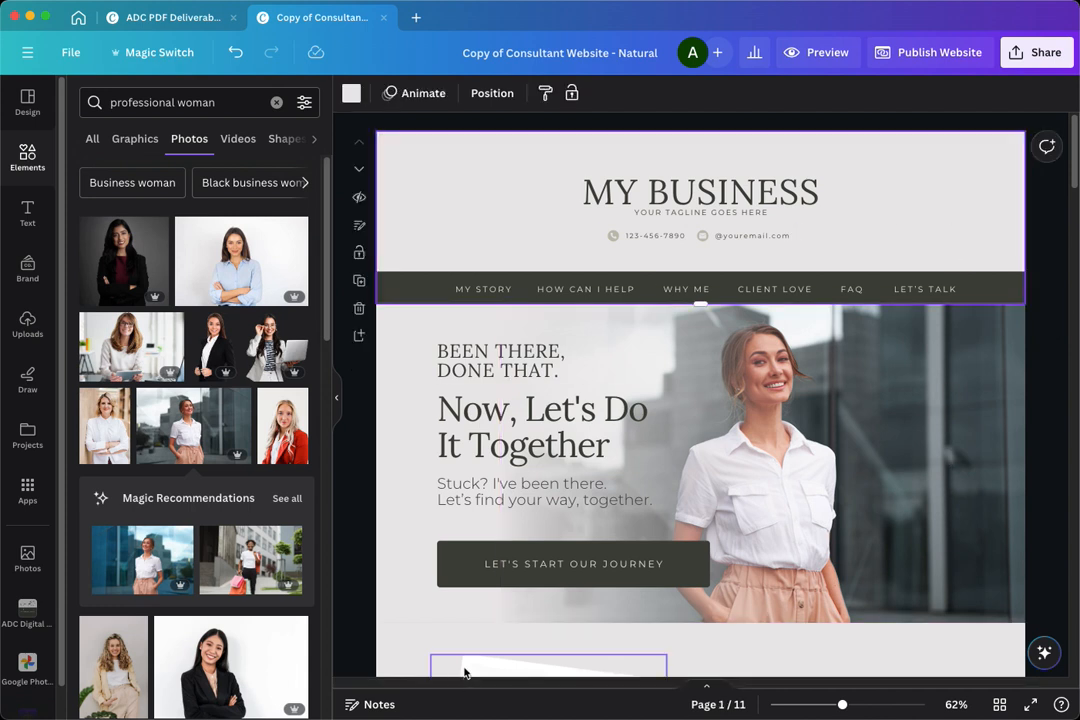